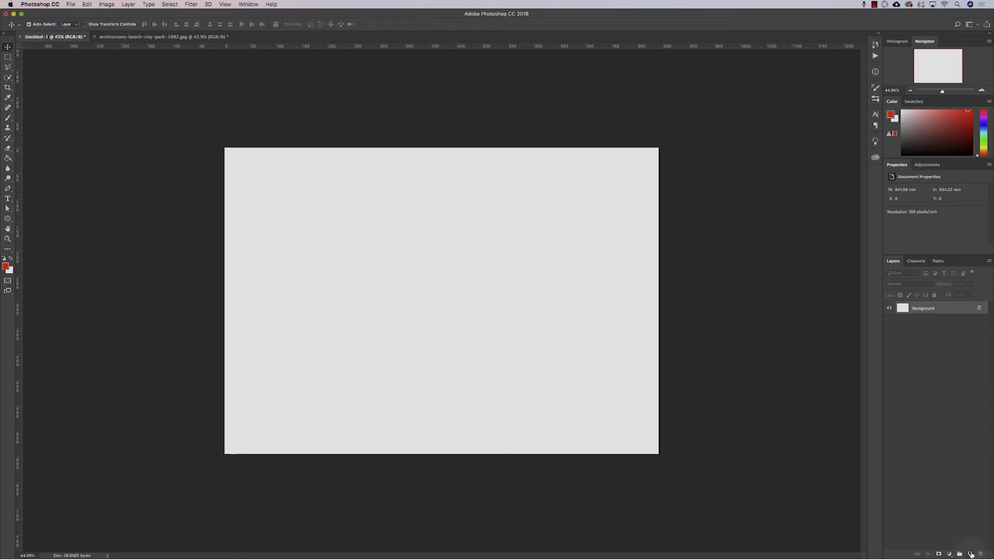
# Add two new empty layers above the Background layer
pyautogui.click(970, 554)
pyautogui.click(969, 554)
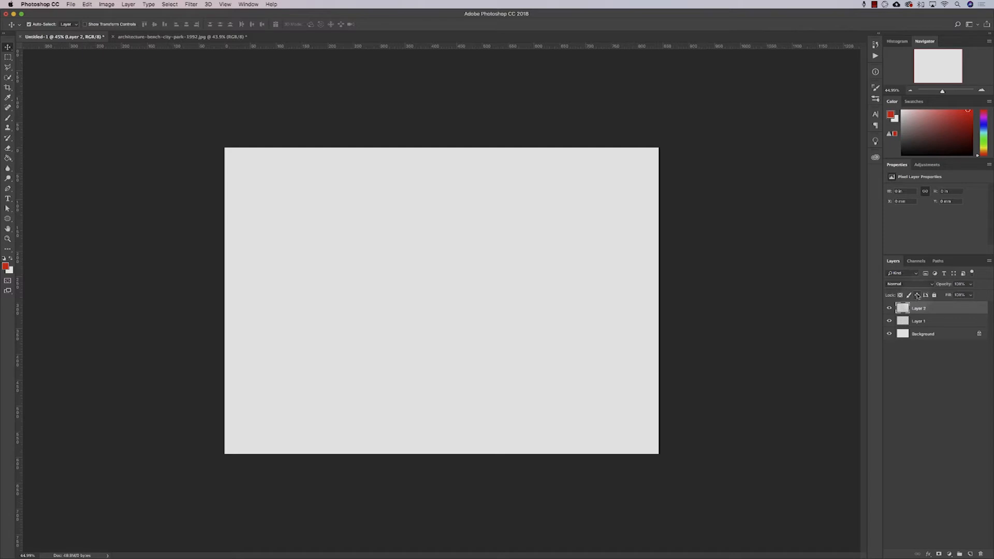
# Hide the Background layer to inspect the transparency and show it again, and fully lock and unlock Layer 2
pyautogui.click(890, 334)
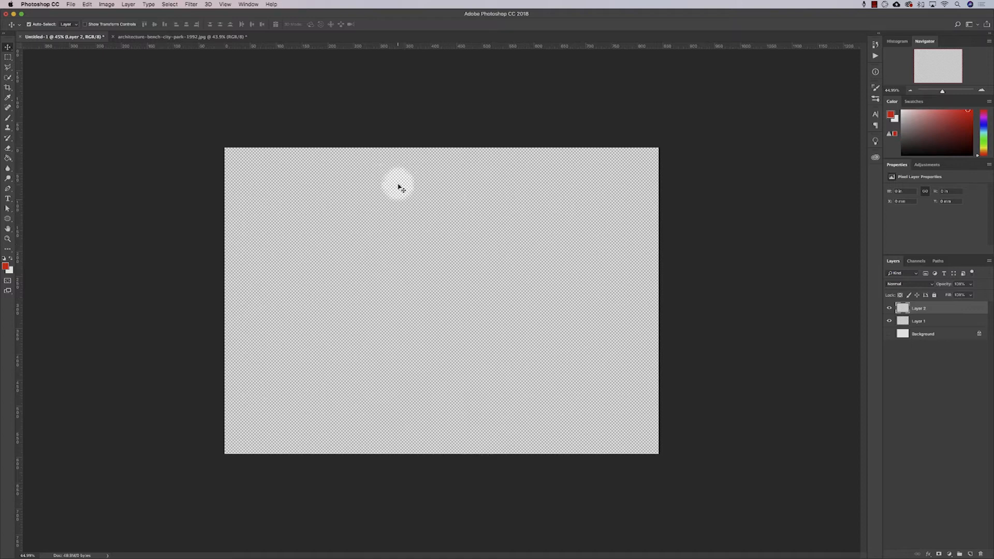
pyautogui.scroll(5, 399, 186)
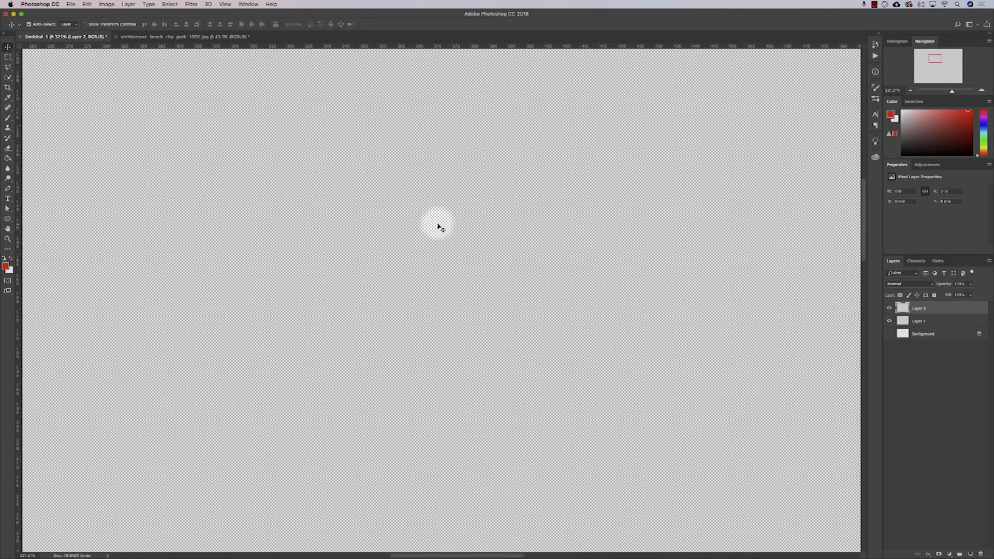
pyautogui.scroll(-5, 437, 224)
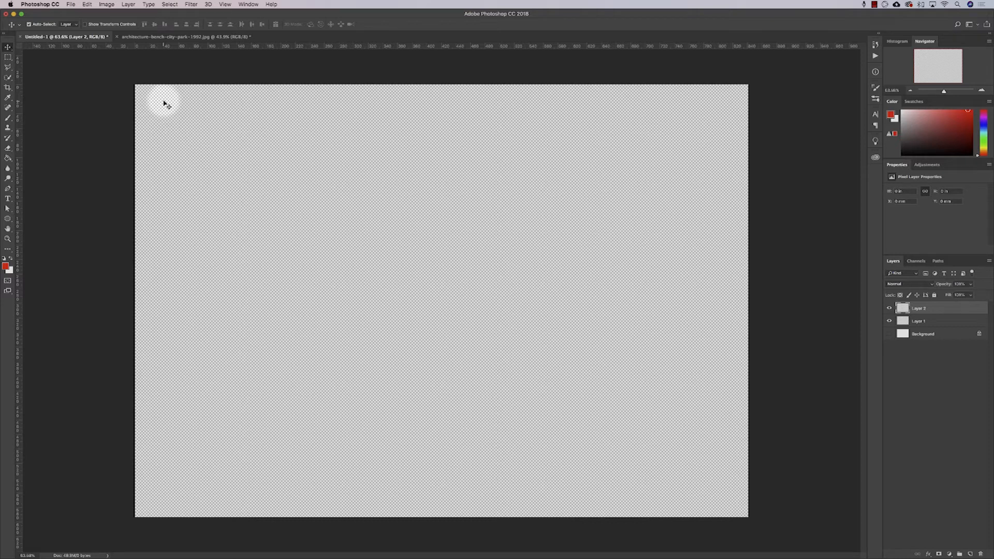
pyautogui.click(889, 334)
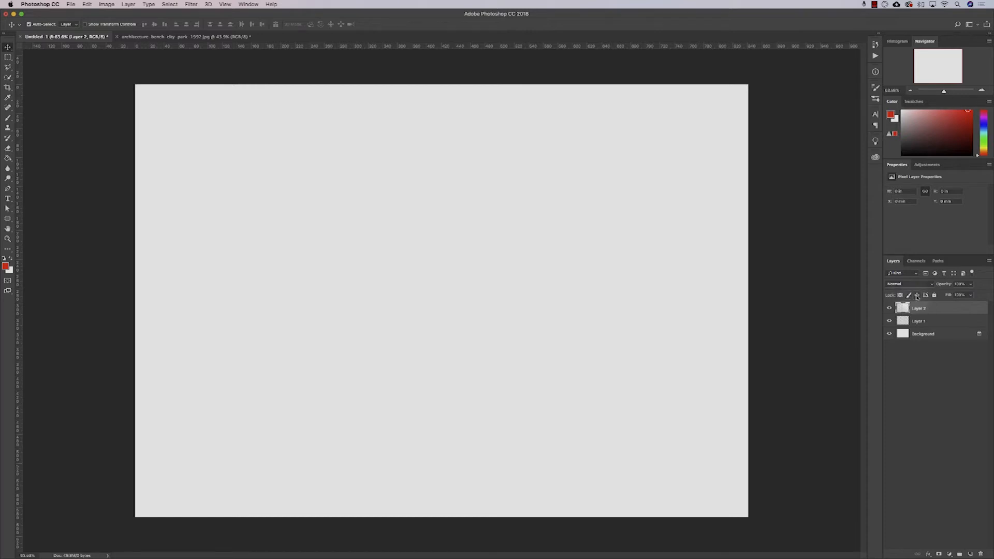
pyautogui.click(934, 295)
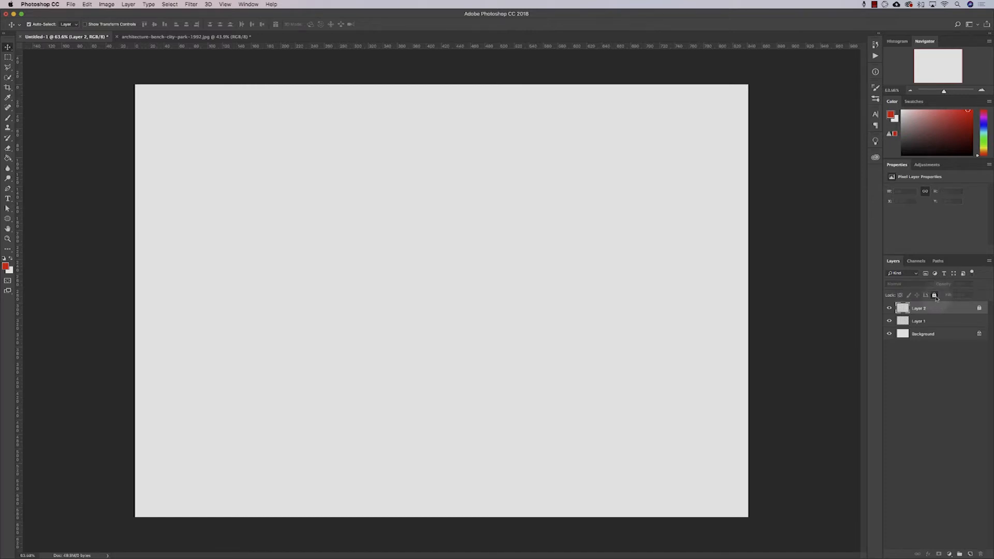
pyautogui.click(934, 295)
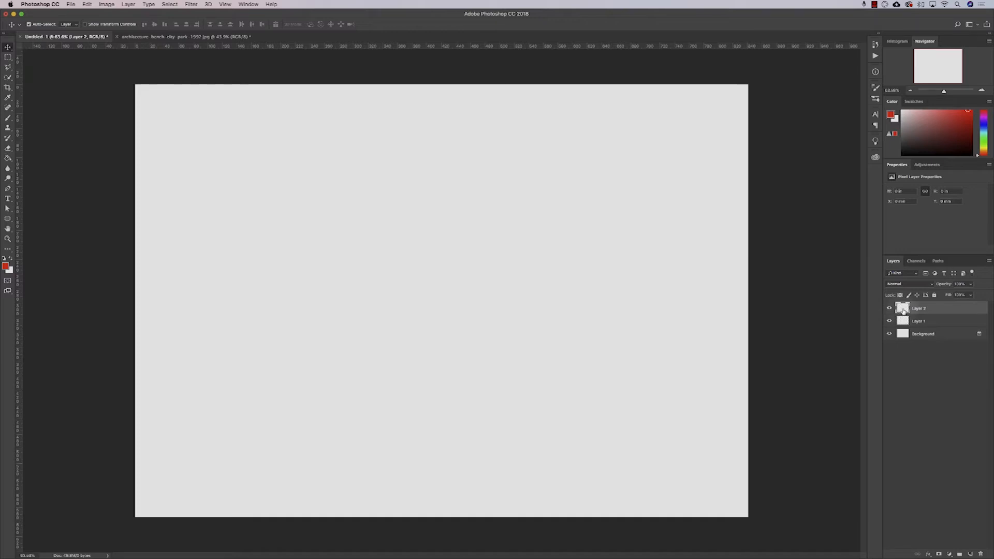
# Examine the opacity setting, the layer filter types and the blending modes available for Layer 2
pyautogui.click(971, 284)
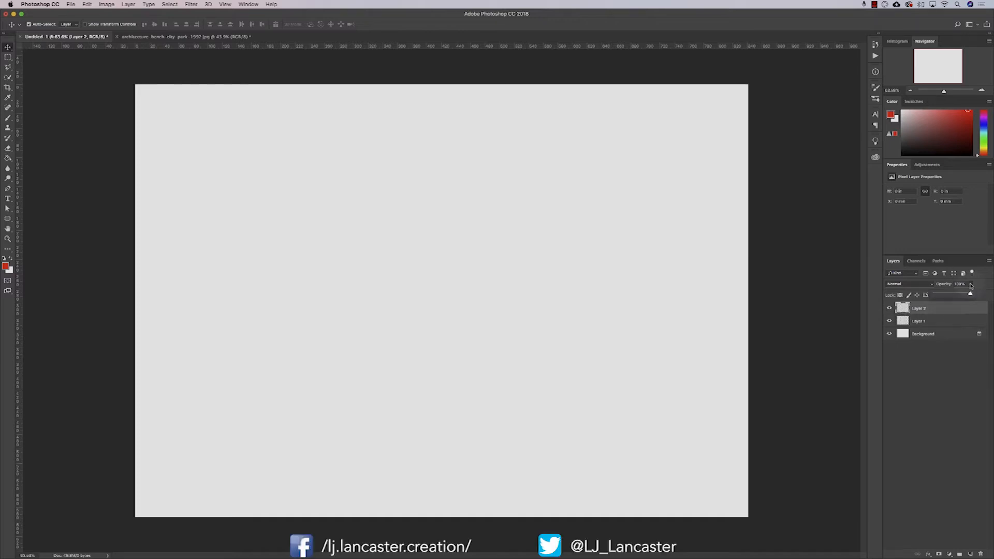
pyautogui.click(970, 285)
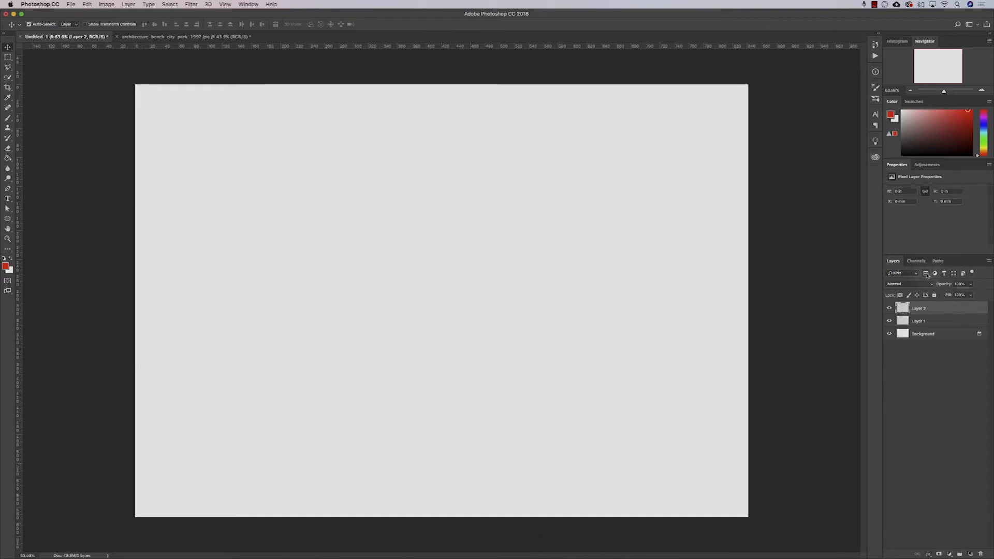
pyautogui.click(909, 274)
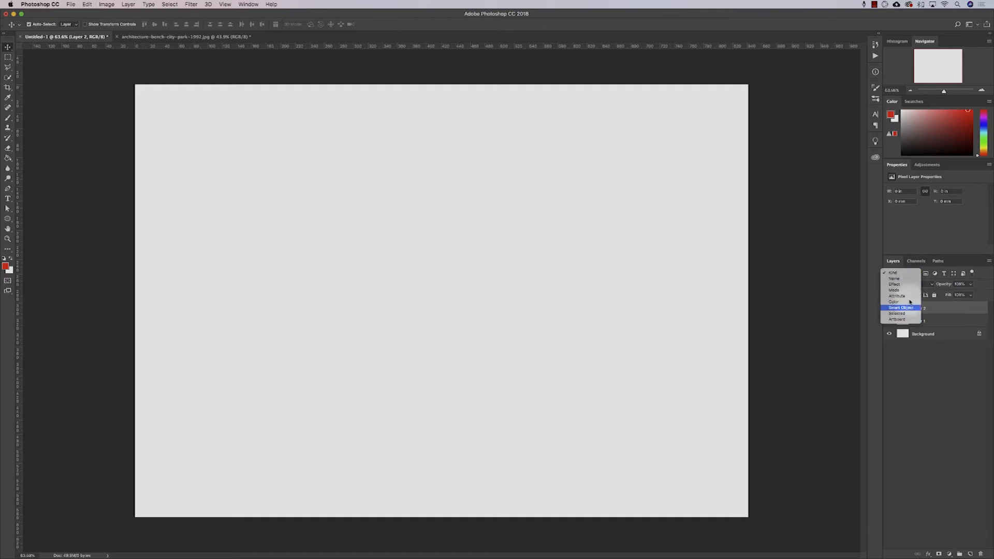
pyautogui.click(980, 275)
pyautogui.click(919, 284)
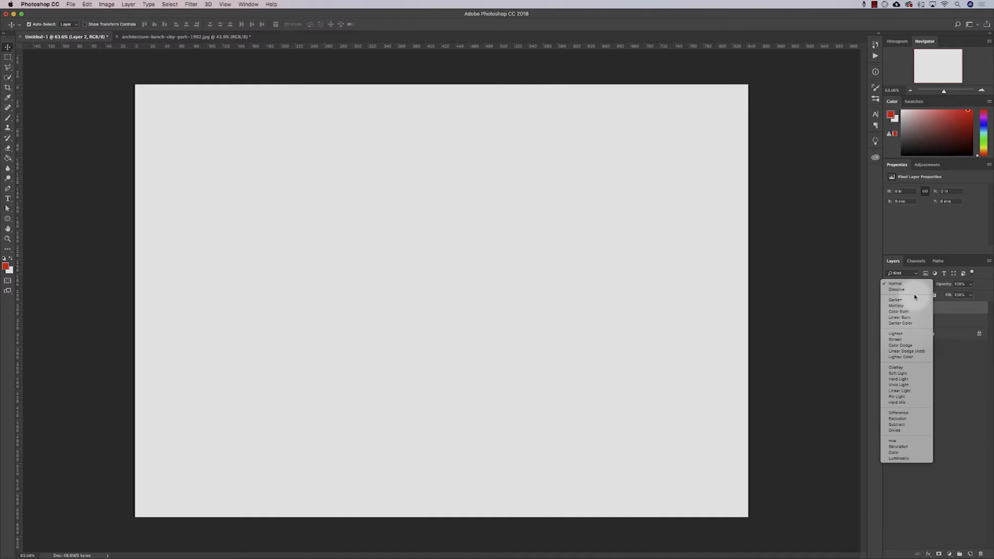
pyautogui.click(968, 370)
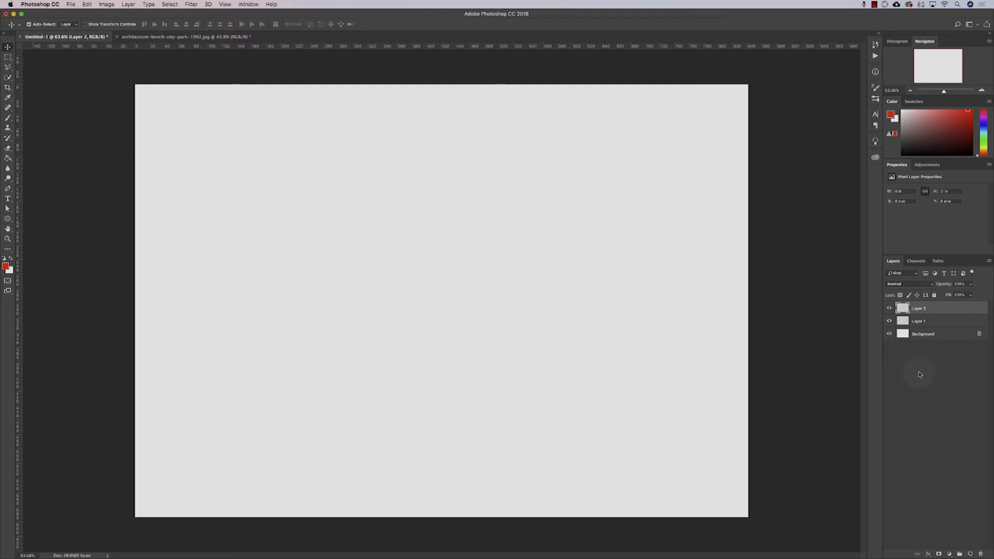
pyautogui.click(910, 284)
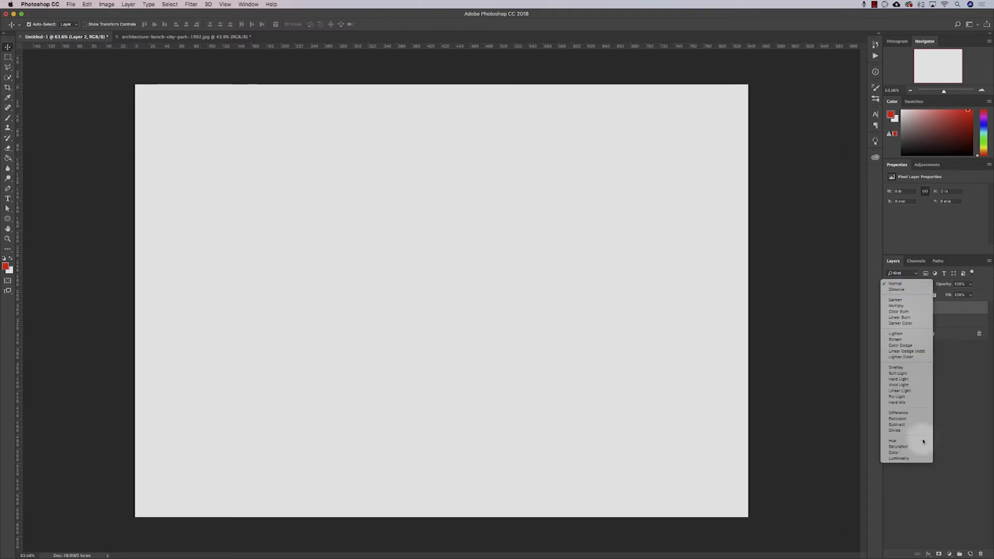
pyautogui.click(972, 407)
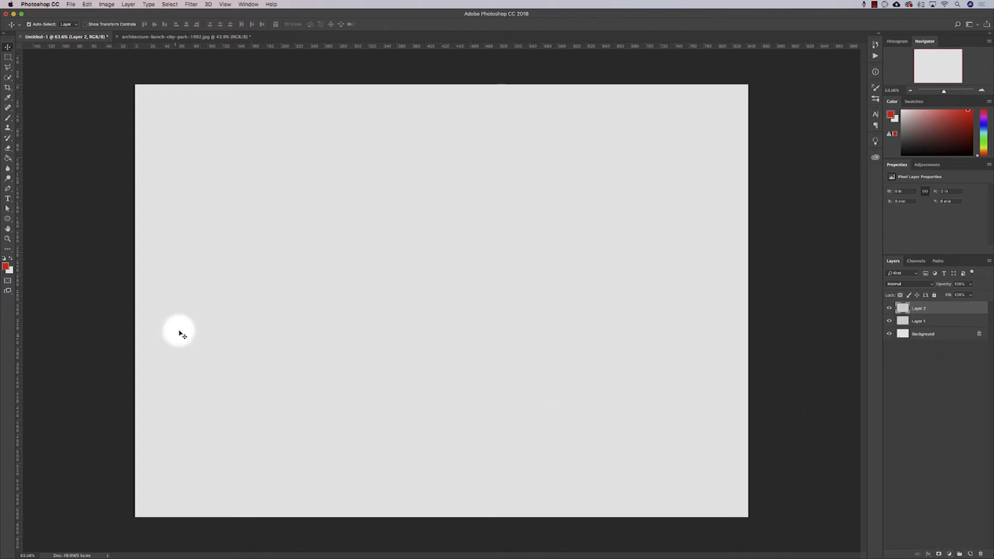
# Draw a red rectangle about 1600 by 1760 px in the upper left part of the canvas with the Rectangle tool
pyautogui.click(8, 220)
pyautogui.rightClick(7, 220)
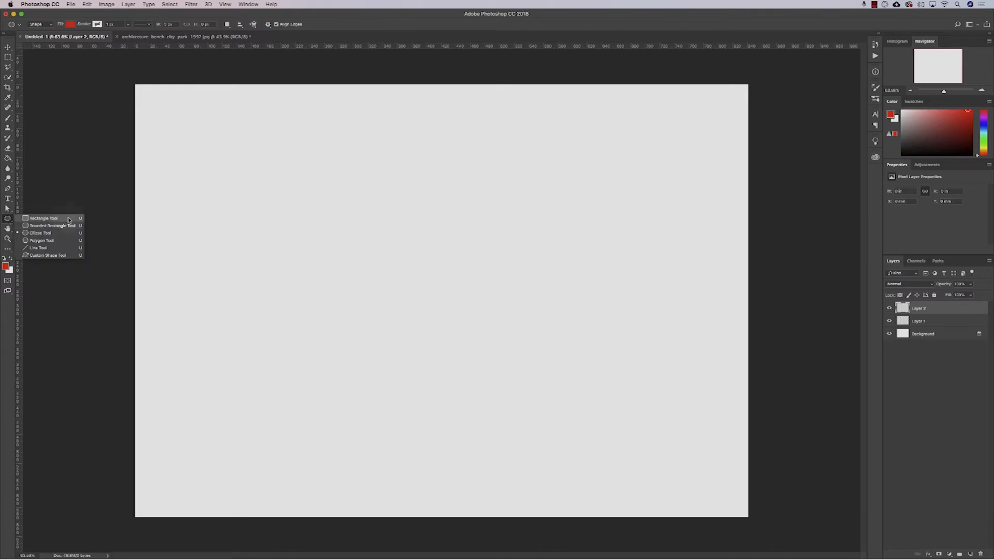
pyautogui.click(42, 218)
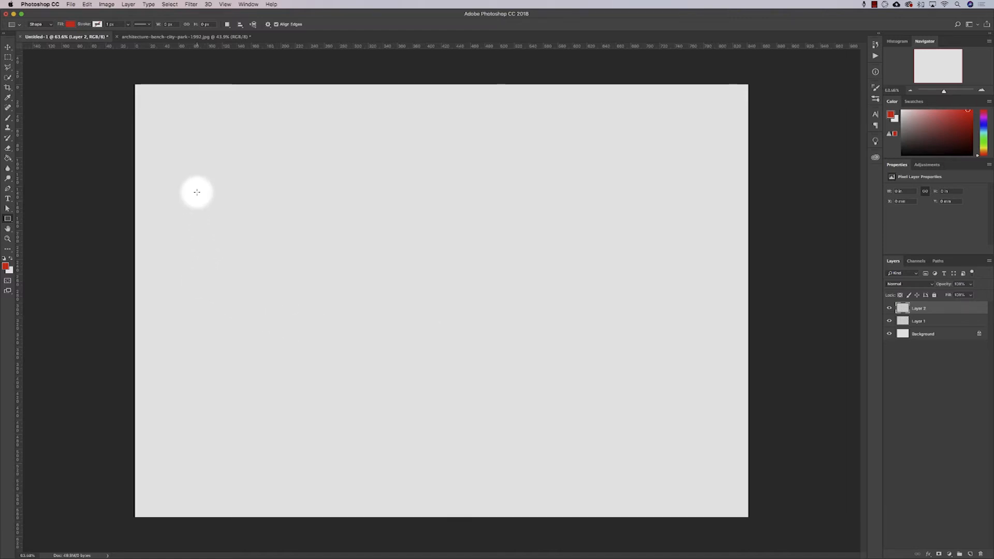
pyautogui.moveTo(189, 150); pyautogui.dragTo(387, 367)
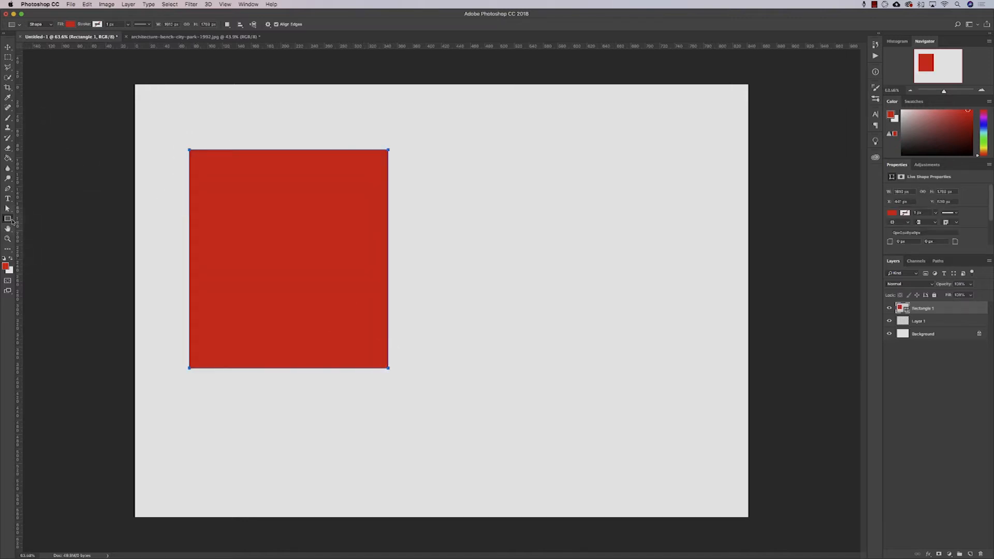
# Draw a red eight-sided polygon at the canvas's lower edge, touching the rectangle's lower right corner, with the Polygon tool
pyautogui.rightClick(8, 219)
pyautogui.click(40, 240)
pyautogui.moveTo(417, 445); pyautogui.dragTo(493, 378)
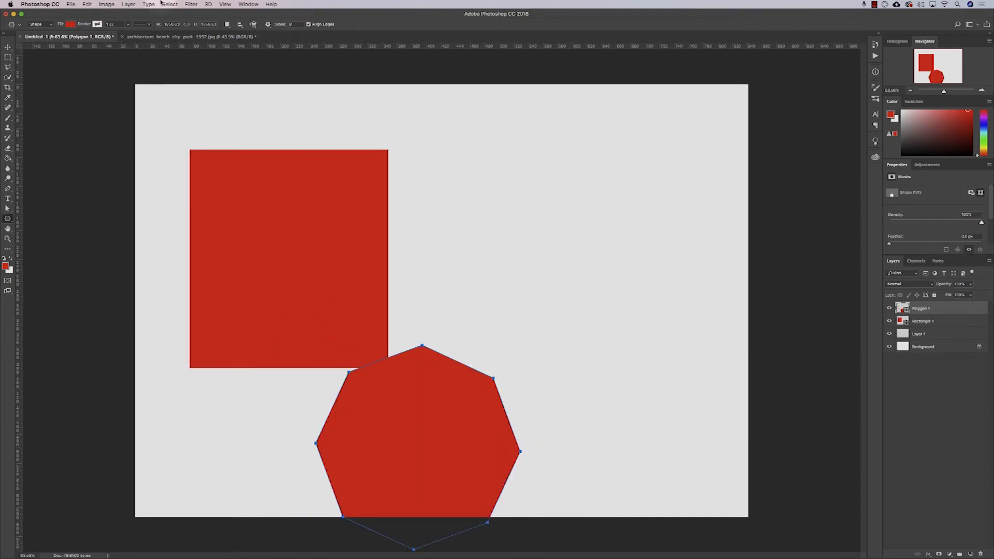
# Fill the polygon with light brown and move it up so it lies fully on the canvas and overlaps the rectangle
pyautogui.click(72, 24)
pyautogui.click(89, 87)
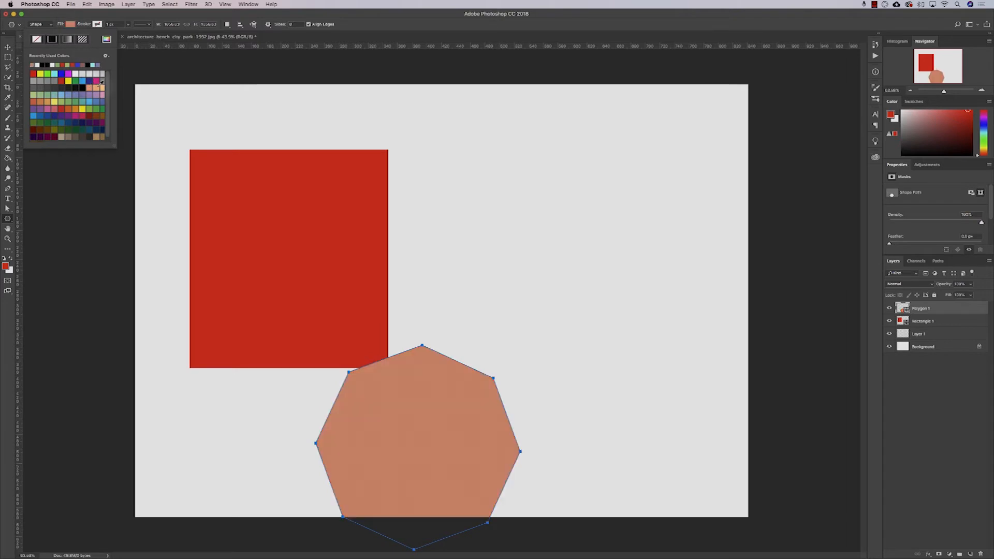
pyautogui.click(428, 435)
pyautogui.press('v')
pyautogui.moveTo(481, 488); pyautogui.dragTo(475, 386)
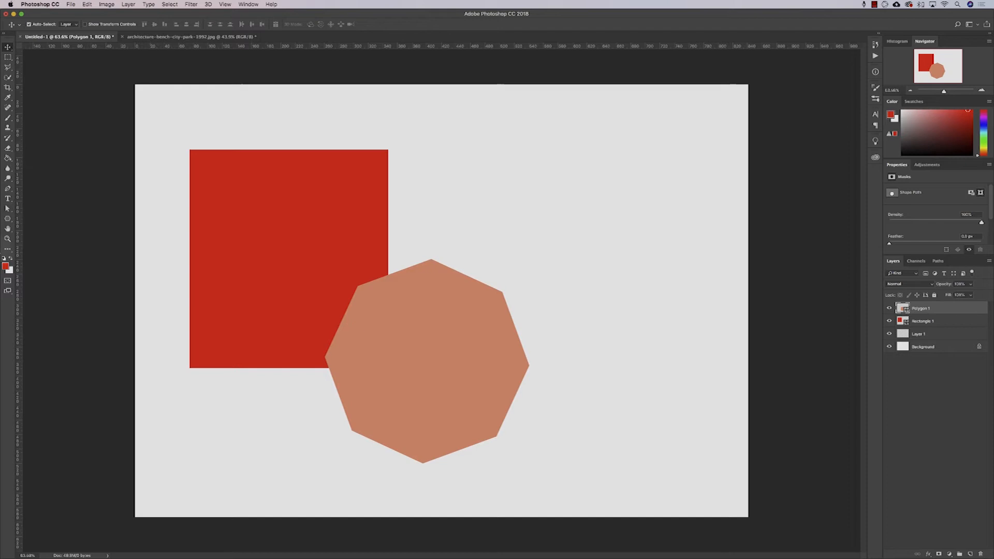
# Activate the Ellipse tool and try a light cyan fill on the polygon before setting it back to light brown
pyautogui.click(7, 219)
pyautogui.rightClick(8, 219)
pyautogui.click(39, 232)
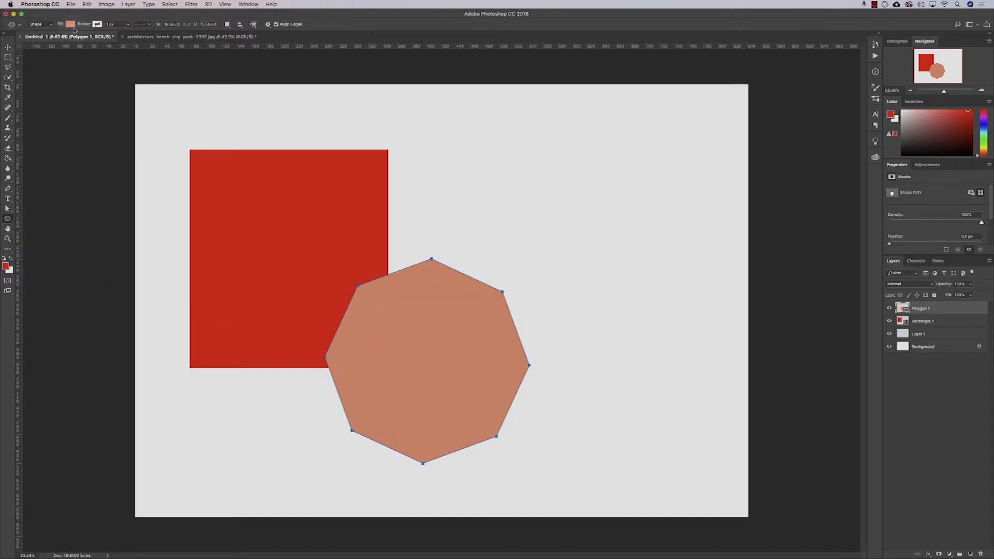
pyautogui.click(70, 24)
pyautogui.click(54, 73)
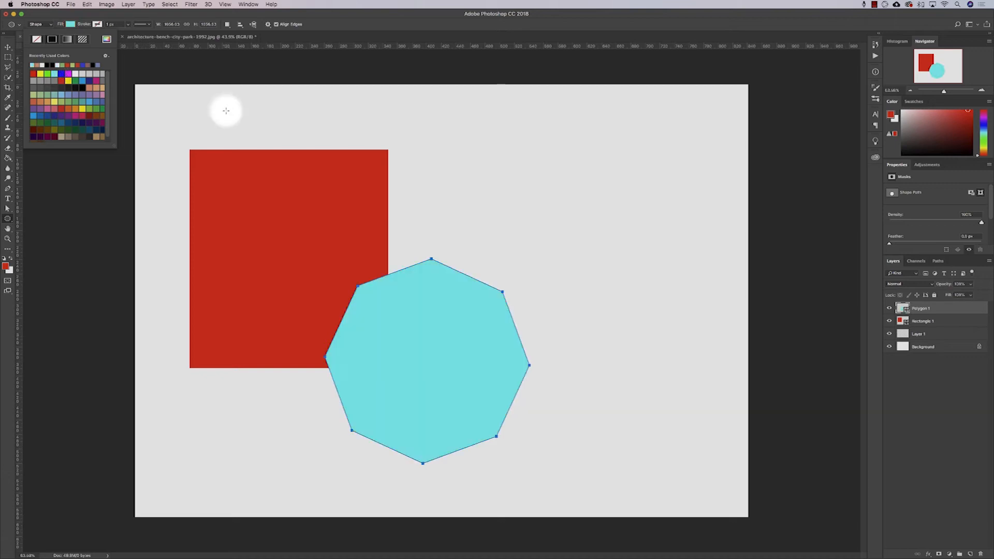
pyautogui.click(312, 22)
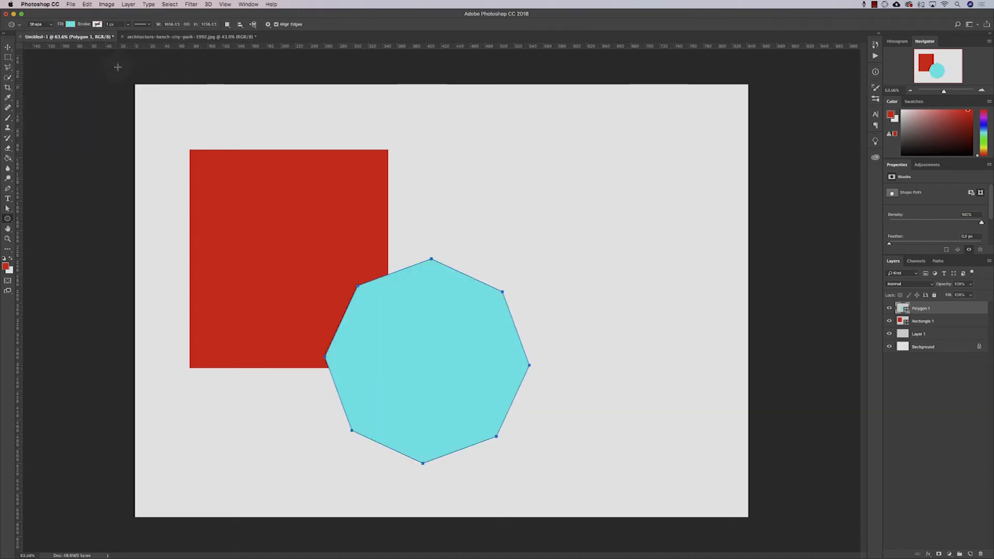
pyautogui.click(70, 25)
pyautogui.click(91, 86)
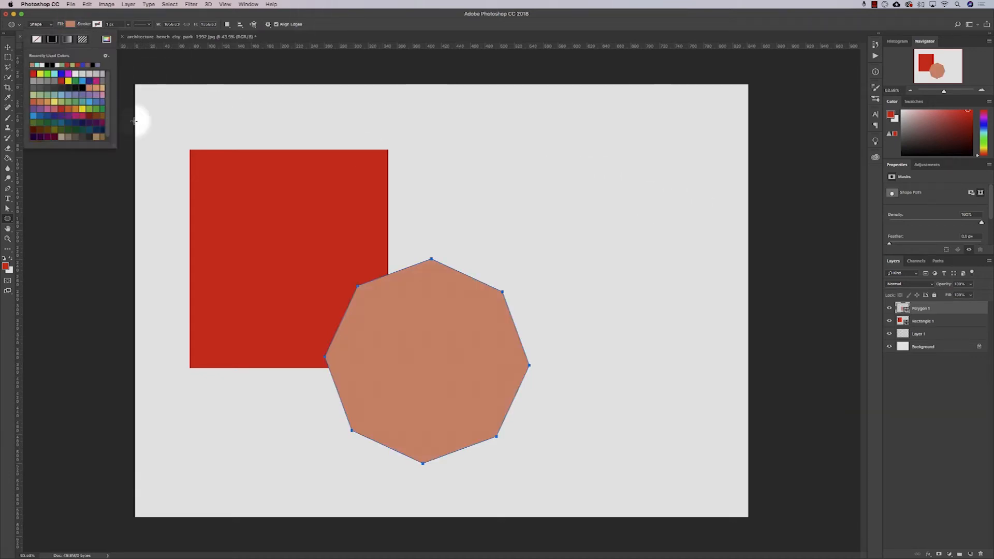
pyautogui.click(284, 88)
# Draw a circle about 1292 px in diameter in the upper right part of the canvas and fill it with purple
pyautogui.moveTo(497, 144); pyautogui.dragTo(717, 303)
pyautogui.click(69, 25)
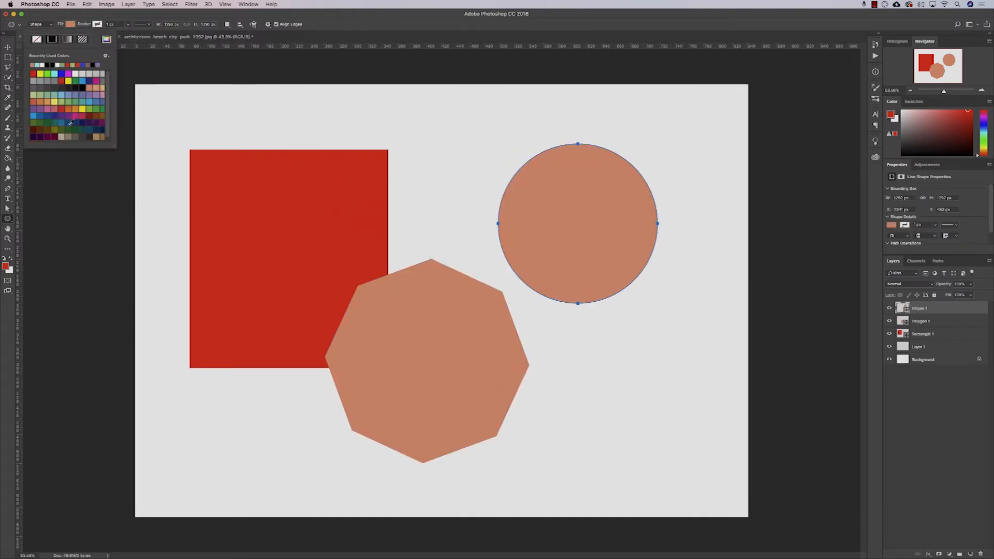
pyautogui.click(43, 105)
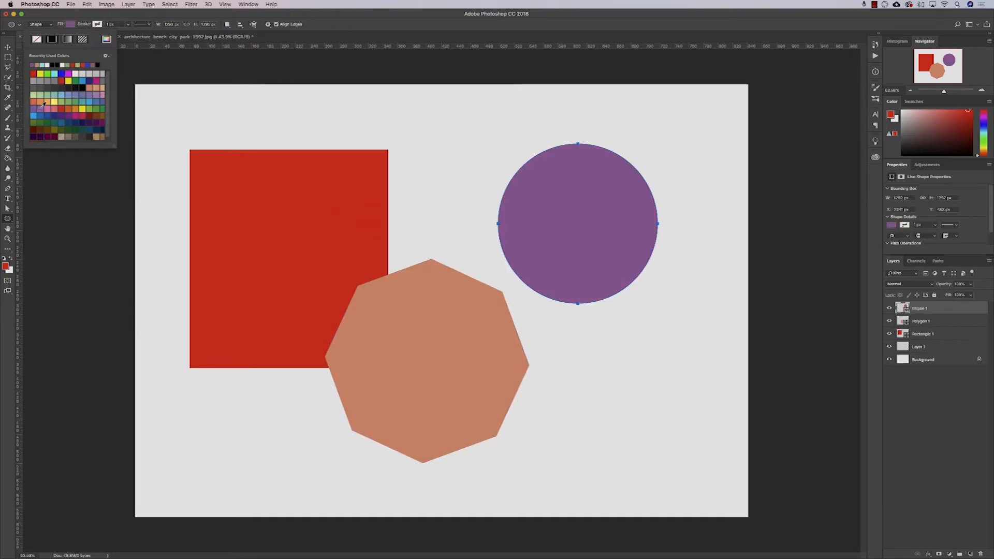
pyautogui.press('Return')
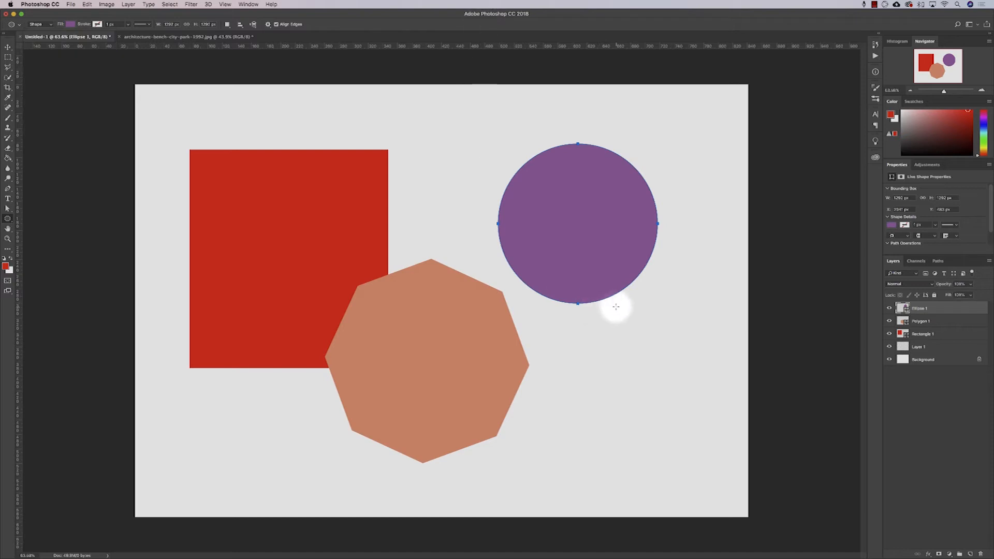
# Spread the three shapes apart: rectangle towards the upper left, circle towards the upper right and polygon towards the lower middle
pyautogui.press('v')
pyautogui.moveTo(590, 265); pyautogui.dragTo(632, 266)
pyautogui.moveTo(479, 371); pyautogui.dragTo(553, 418)
pyautogui.moveTo(317, 279); pyautogui.dragTo(300, 244)
pyautogui.moveTo(670, 246); pyautogui.dragTo(661, 220)
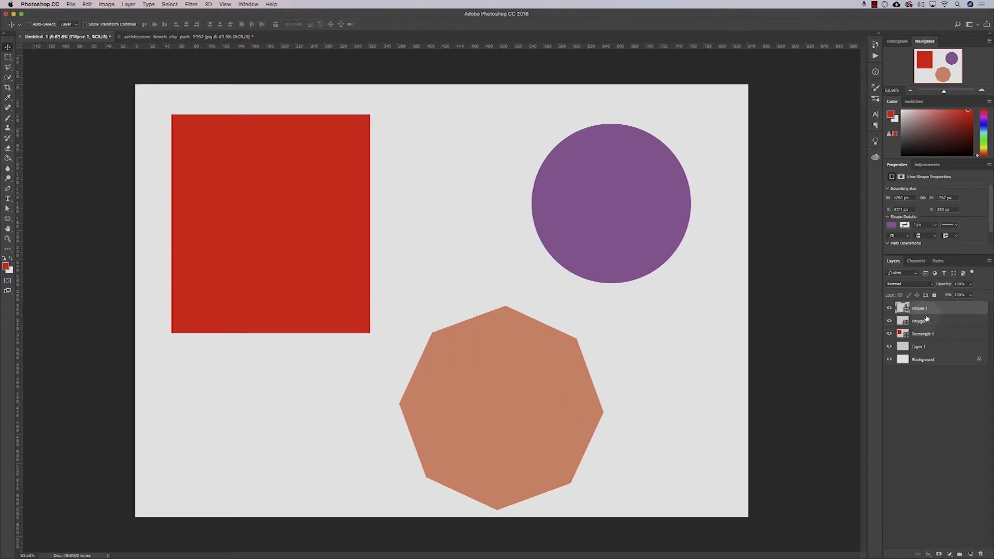
# Group the ellipse, polygon and rectangle layers and rename the group Shapes
pyautogui.keyDown('shift'); pyautogui.click(927, 333); pyautogui.keyUp('shift')
pyautogui.click(960, 553)
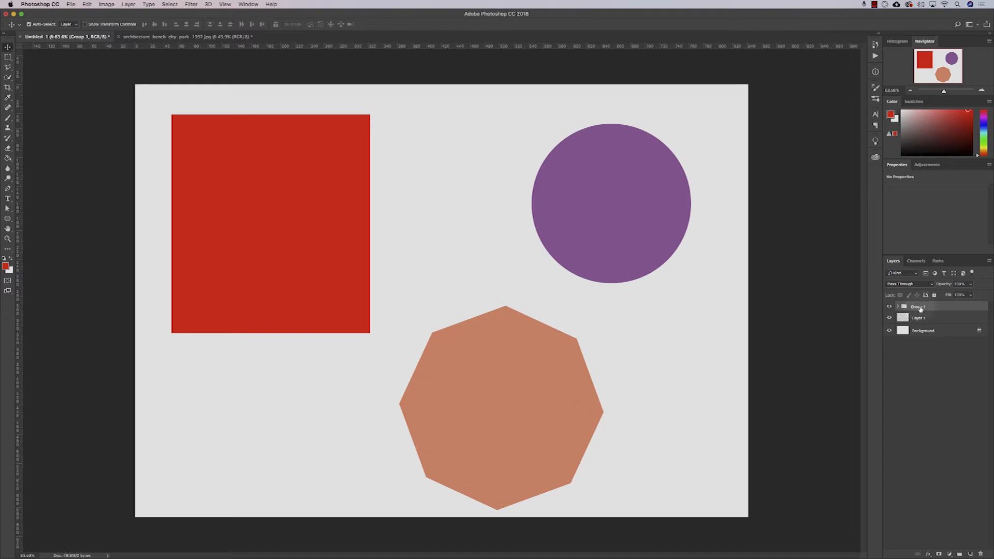
pyautogui.doubleClick(918, 307)
pyautogui.write('s')
pyautogui.write('hapes')
pyautogui.press('Return')
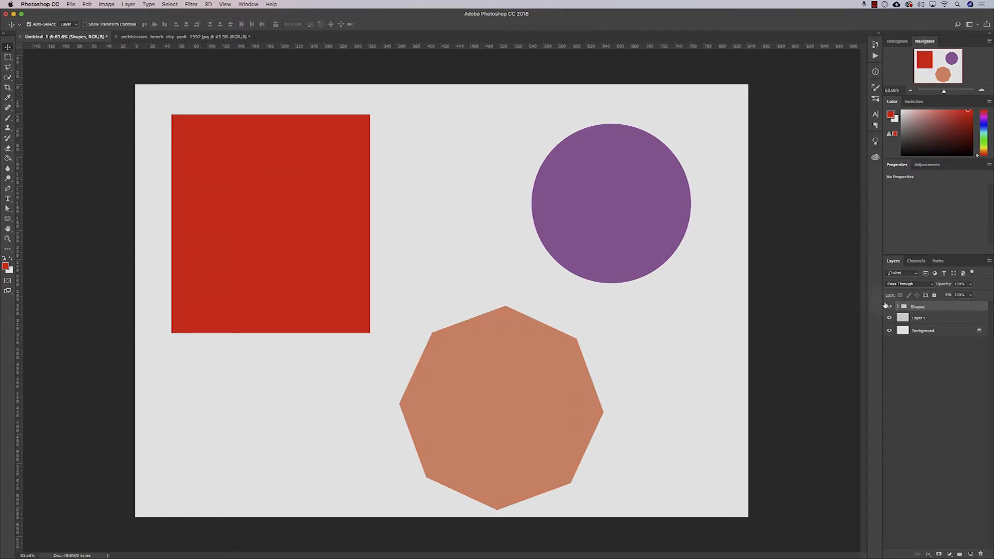
# Expand the Shapes group and switch the visibility of the group and of each shape layer off and back on
pyautogui.click(889, 308)
pyautogui.click(889, 307)
pyautogui.click(898, 306)
pyautogui.click(890, 317)
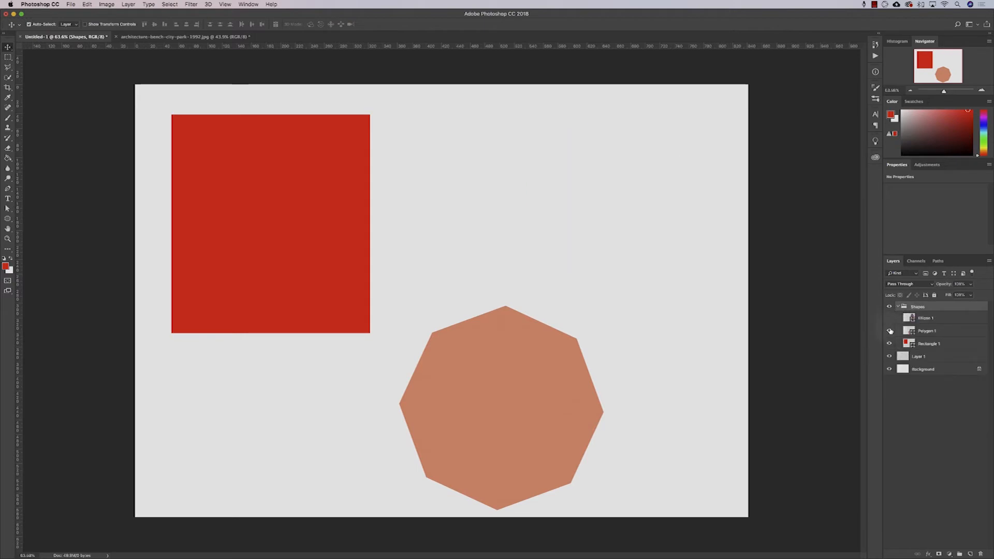
pyautogui.click(889, 330)
pyautogui.click(890, 343)
pyautogui.click(890, 330)
pyautogui.click(889, 317)
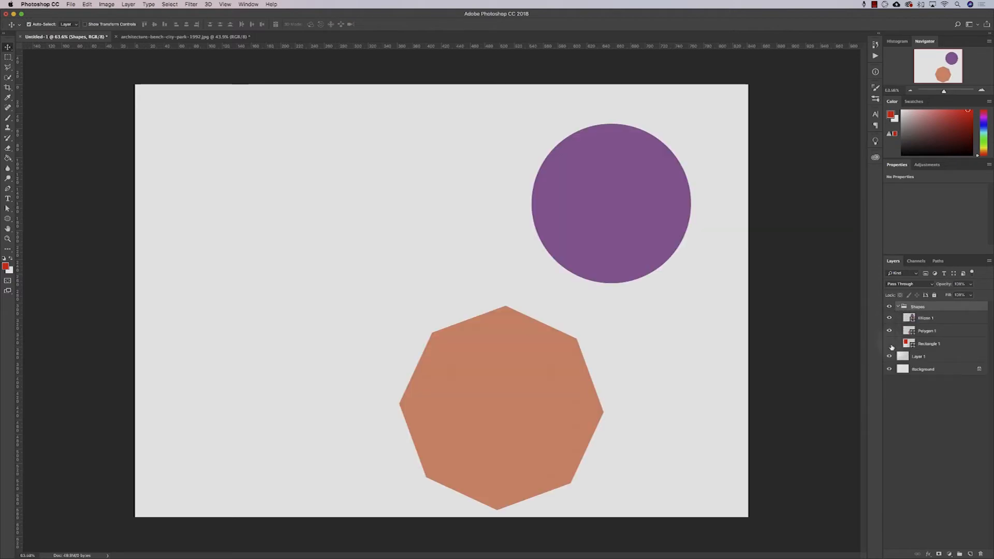
pyautogui.click(889, 343)
pyautogui.click(889, 307)
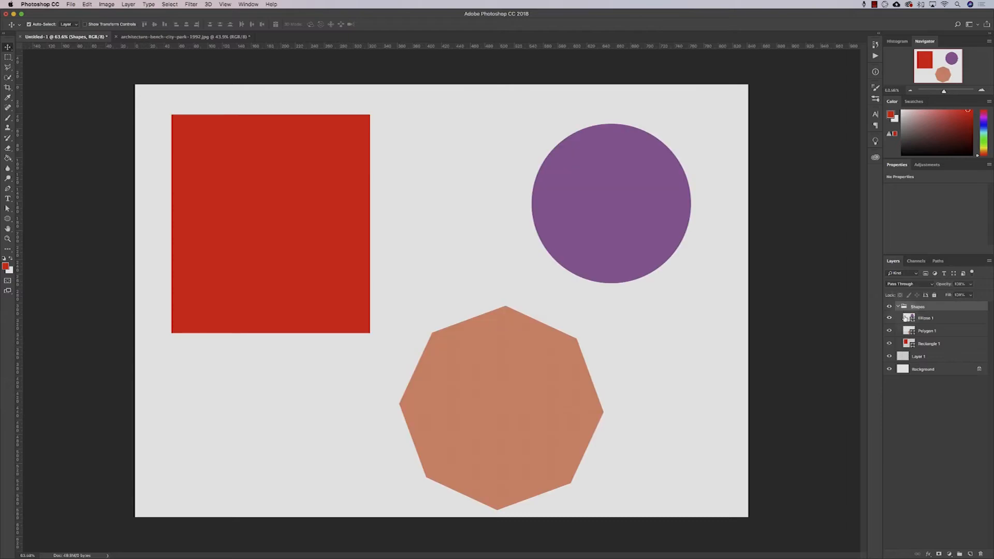
# Move the rectangle to the right and slightly up, nudge the circle up, and shift the polygon slightly left against the rectangle's lower corner
pyautogui.click(937, 320)
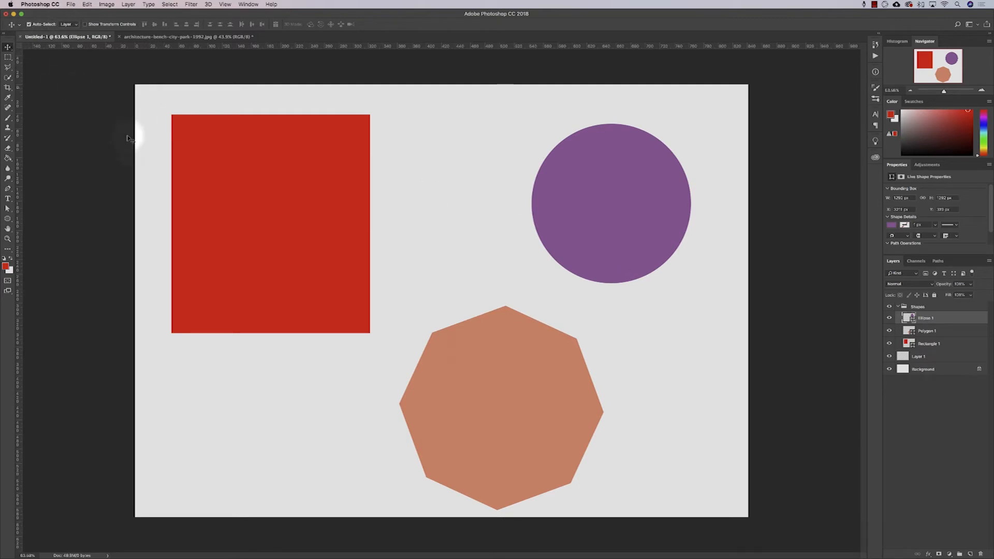
pyautogui.moveTo(257, 264); pyautogui.dragTo(328, 255)
pyautogui.moveTo(473, 430); pyautogui.dragTo(503, 425)
pyautogui.moveTo(645, 250)
pyautogui.mouseDown()
pyautogui.moveTo(654, 248)
pyautogui.moveTo(645, 244)
pyautogui.mouseUp()
pyautogui.moveTo(596, 404); pyautogui.dragTo(556, 404)
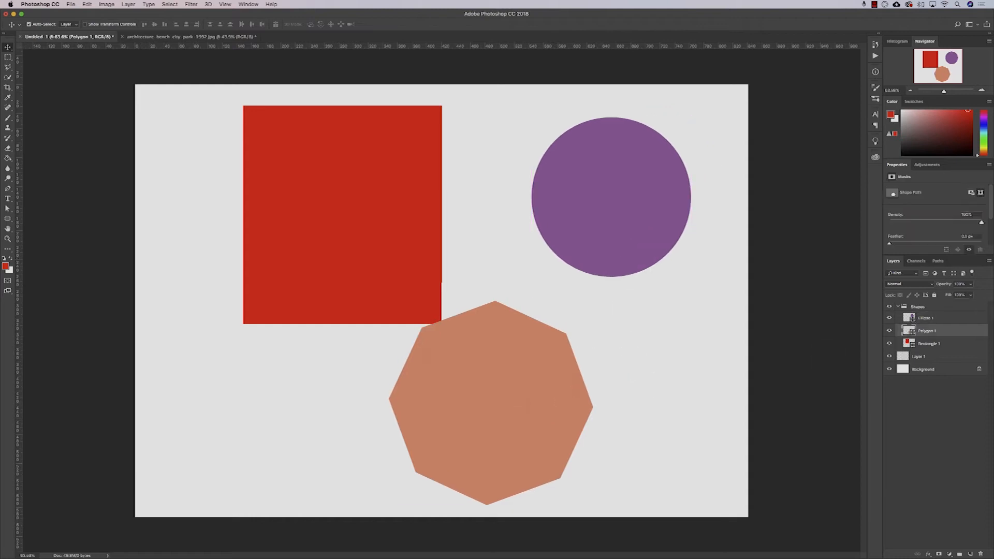
# Move the rectangle down and left, then set auto-select to Group and shift the whole Shapes group to the right
pyautogui.moveTo(320, 190); pyautogui.dragTo(263, 207)
pyautogui.click(68, 24)
pyautogui.click(66, 16)
pyautogui.click(321, 266)
pyautogui.click(360, 169)
pyautogui.moveTo(360, 168); pyautogui.dragTo(396, 173)
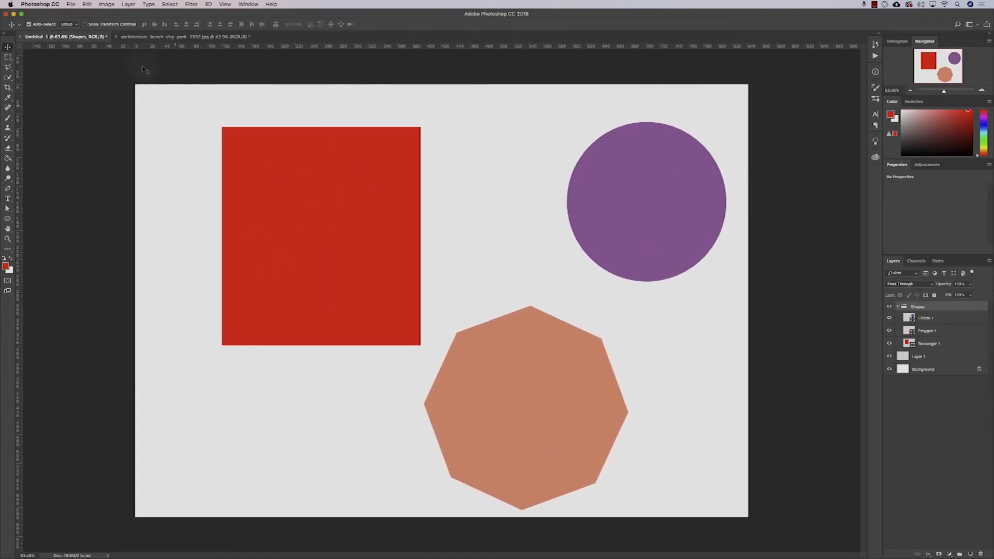
# Set auto-select back to Layer and move the circle and rectangle inward so both overlap the polygon
pyautogui.click(67, 23)
pyautogui.click(66, 32)
pyautogui.click(531, 197)
pyautogui.click(653, 237)
pyautogui.moveTo(654, 239); pyautogui.dragTo(582, 323)
pyautogui.moveTo(338, 289); pyautogui.dragTo(472, 369)
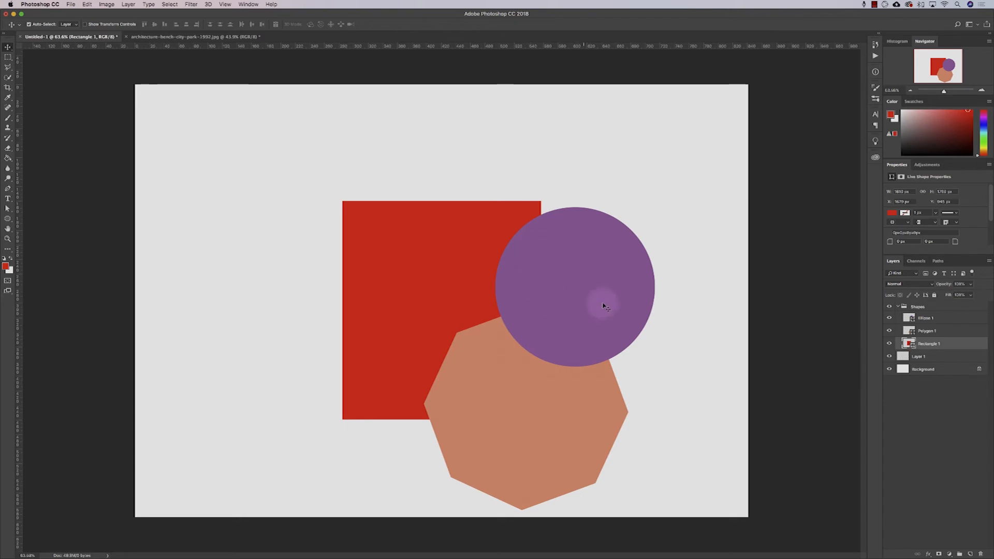
# Nudge the polygon up and the rectangle slightly down, and move the polygon layer to the top of the Shapes group
pyautogui.moveTo(539, 426)
pyautogui.mouseDown()
pyautogui.moveTo(539, 408)
pyautogui.moveTo(558, 414)
pyautogui.moveTo(544, 415)
pyautogui.mouseUp()
pyautogui.moveTo(430, 251)
pyautogui.mouseDown()
pyautogui.moveTo(442, 257)
pyautogui.moveTo(428, 259)
pyautogui.mouseUp()
pyautogui.moveTo(927, 345); pyautogui.dragTo(930, 311)
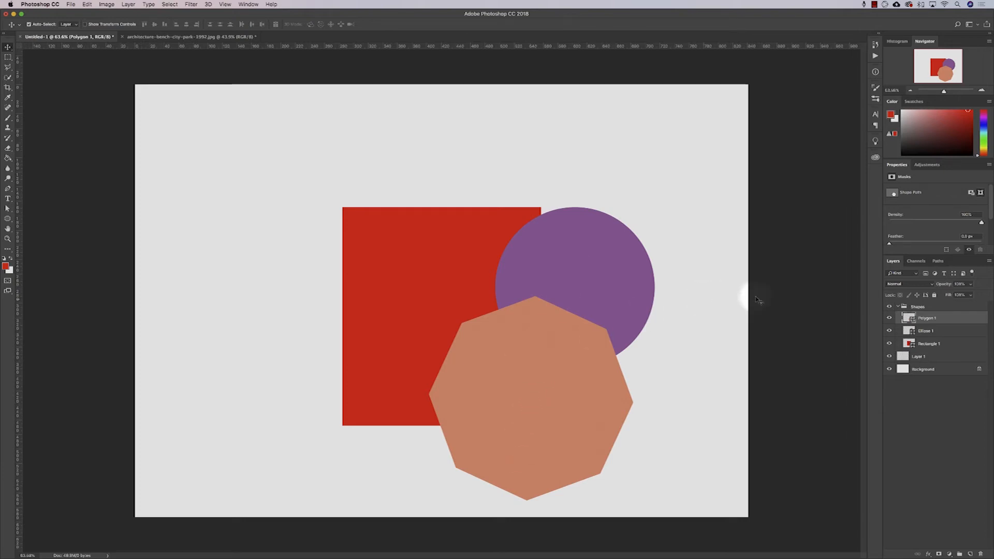
# Try the Multiply and Overlay blend modes on the polygon layer
pyautogui.click(923, 285)
pyautogui.click(924, 285)
pyautogui.click(913, 284)
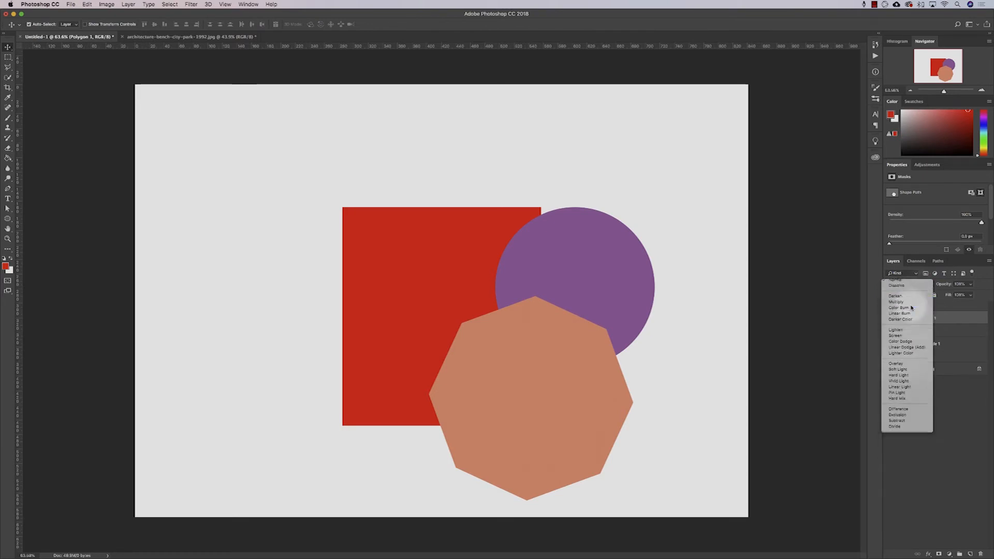
pyautogui.click(911, 306)
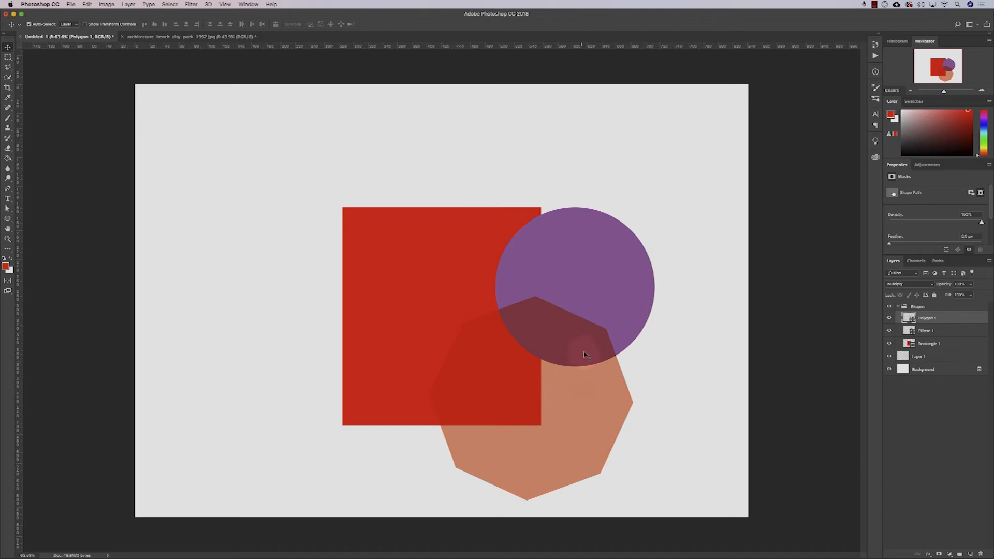
pyautogui.click(905, 284)
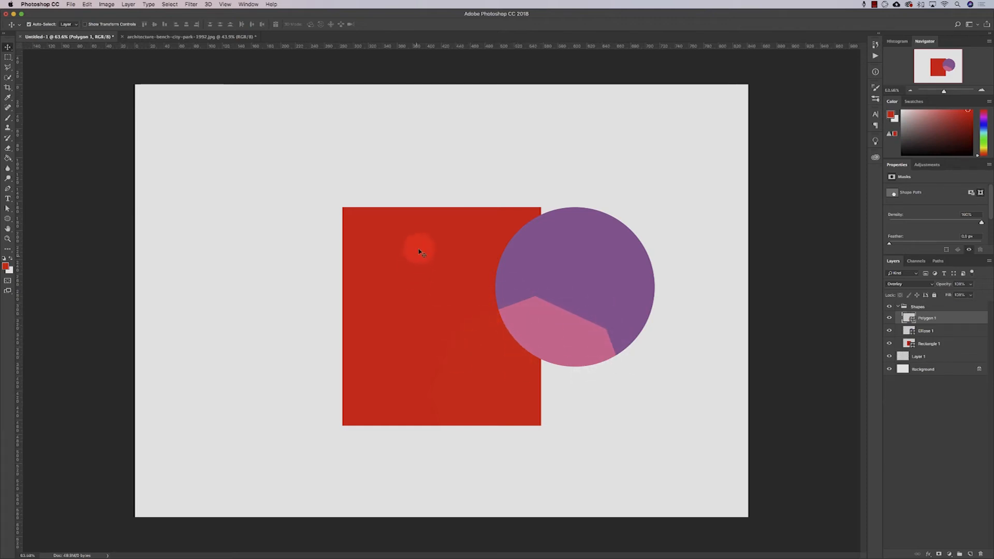
# Change the rectangle's fill to blue, to dark red and finally to bright red
pyautogui.click(421, 230)
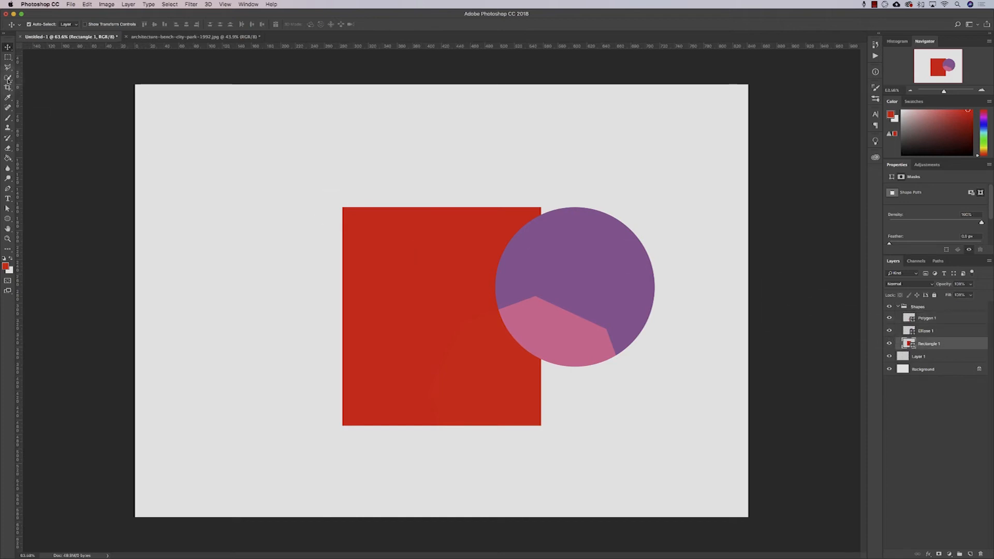
pyautogui.press('u')
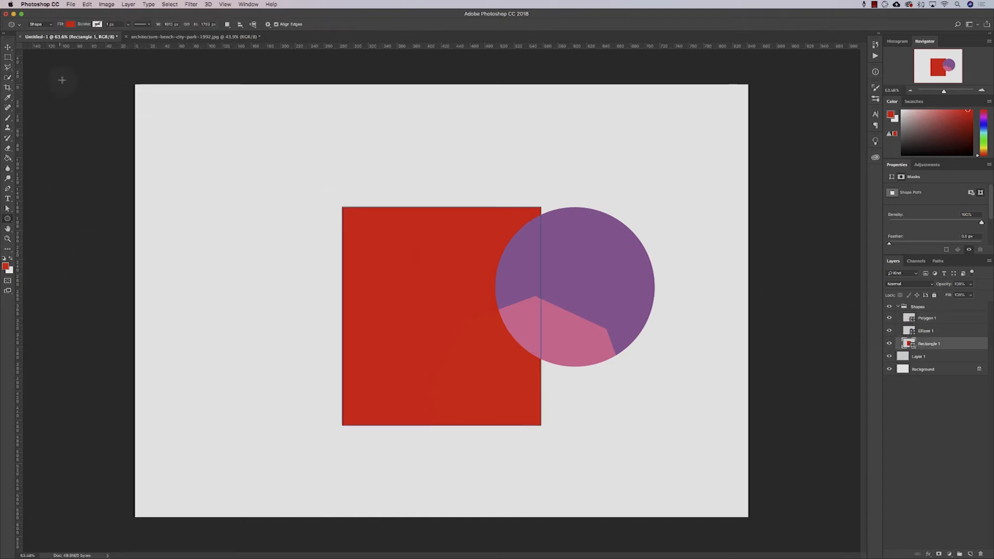
pyautogui.click(70, 24)
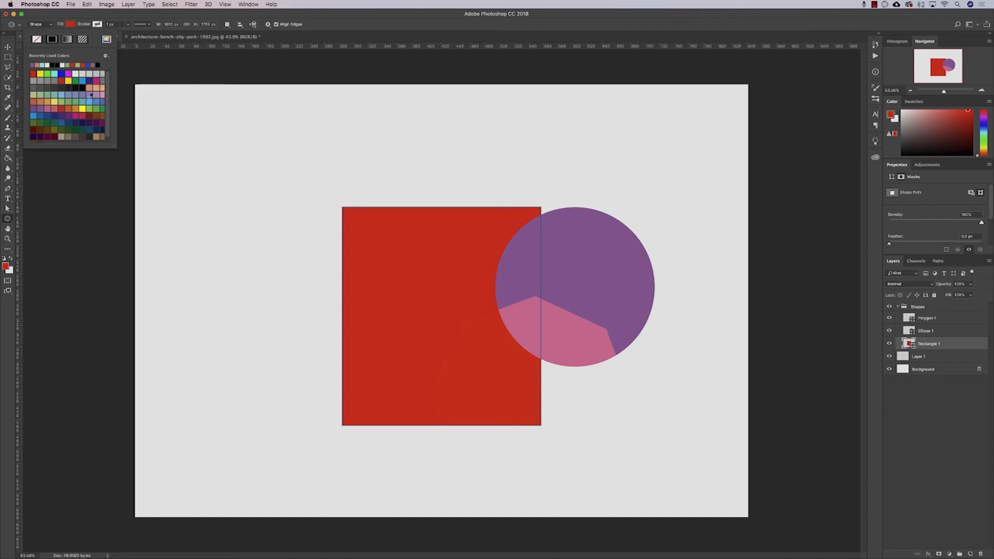
pyautogui.click(94, 97)
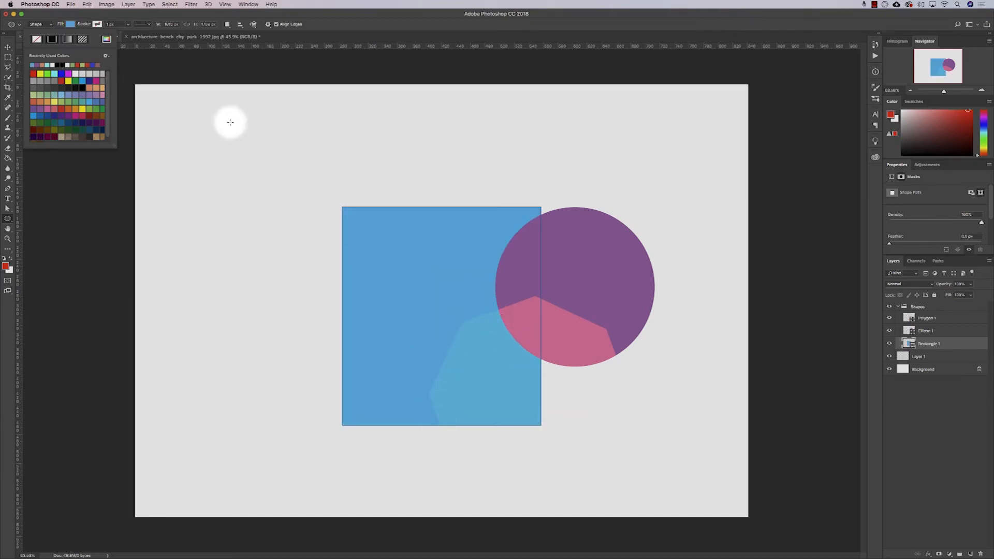
pyautogui.click(61, 81)
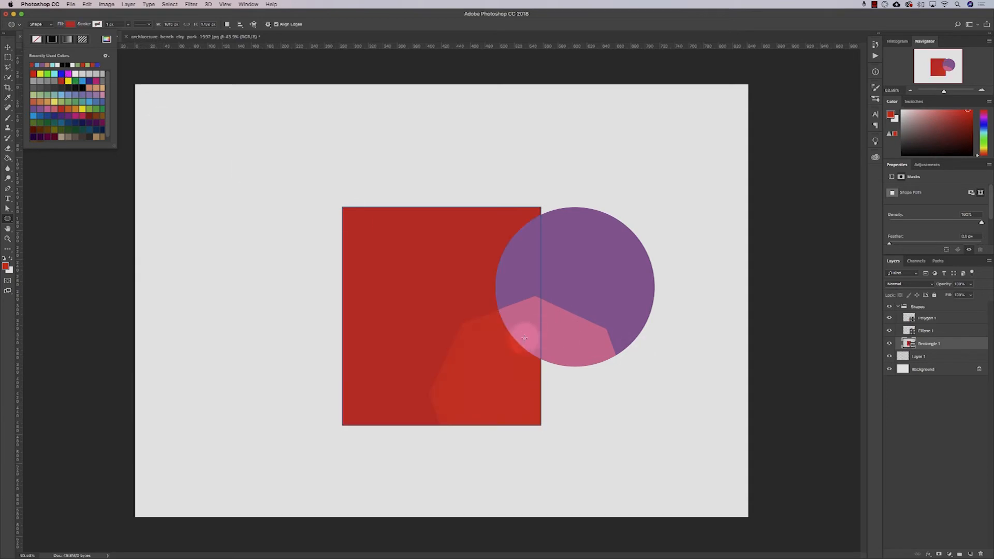
pyautogui.click(32, 73)
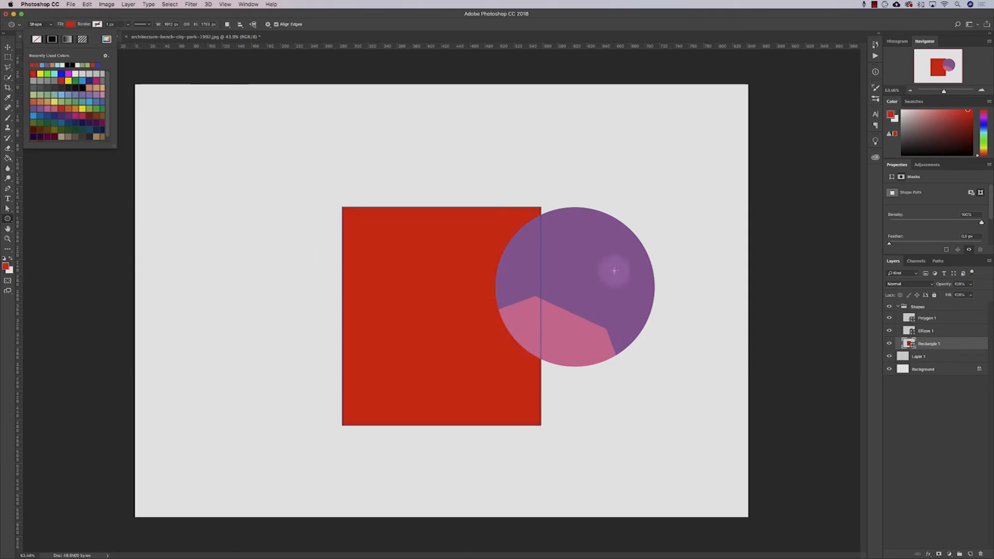
pyautogui.click(793, 392)
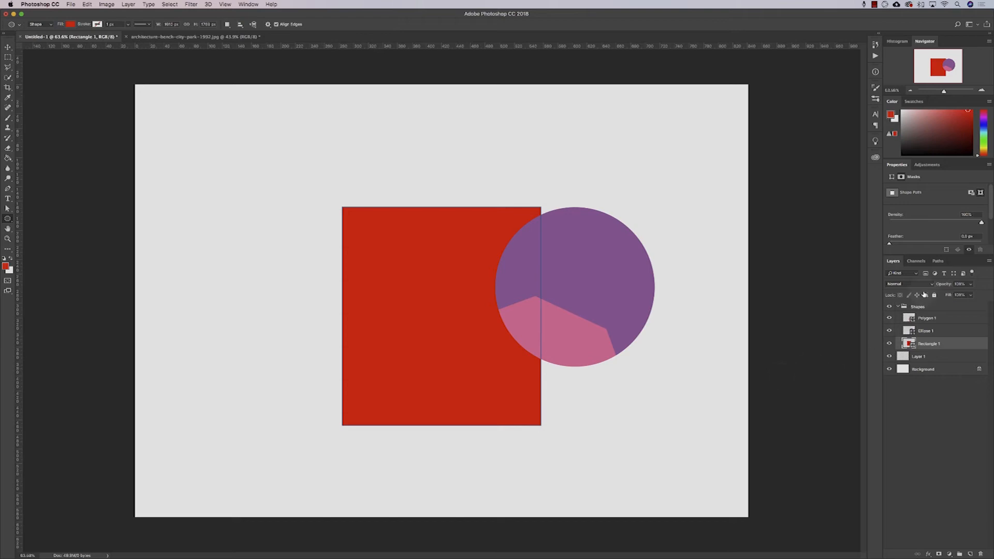
# Set the polygon layer's blend mode to Normal and activate the Move tool
pyautogui.click(934, 320)
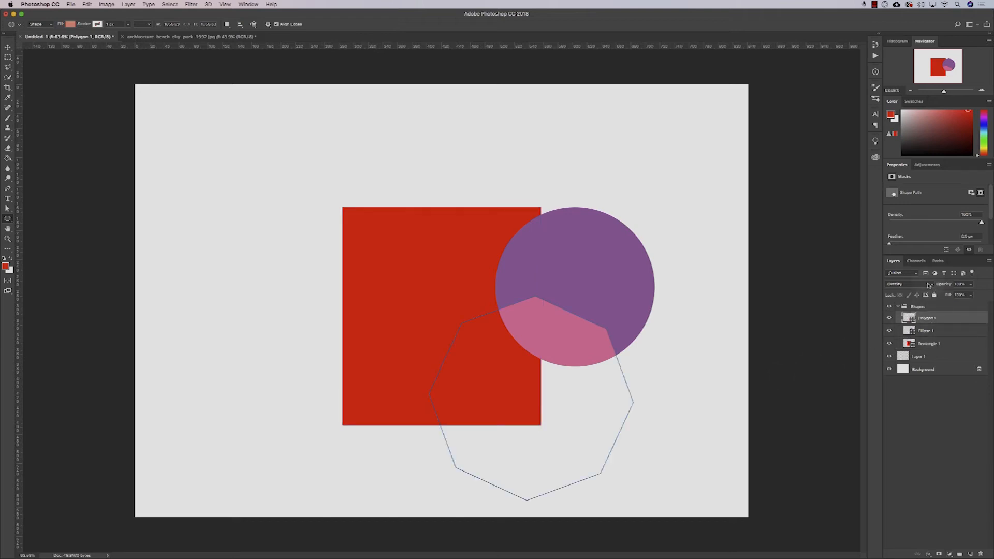
pyautogui.click(928, 285)
pyautogui.click(898, 198)
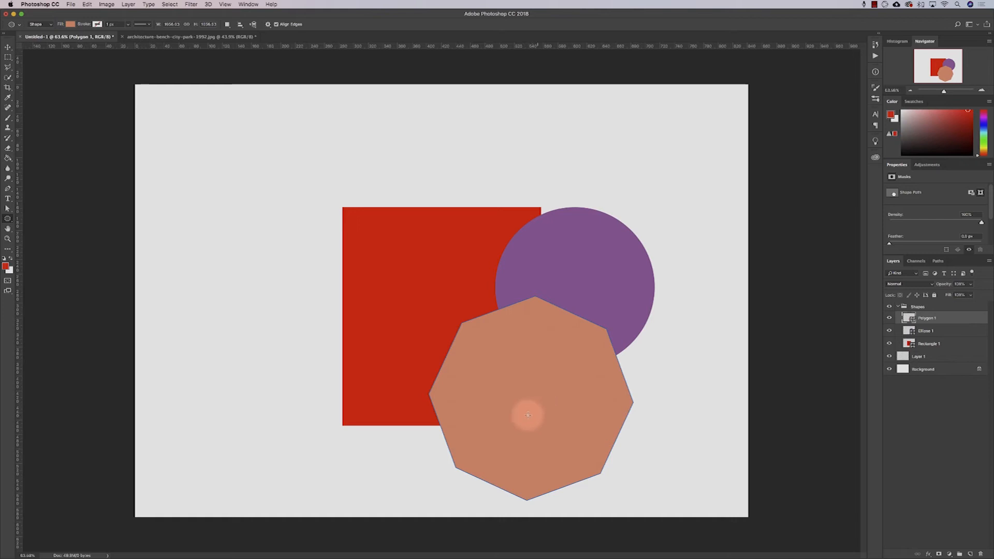
pyautogui.press('v')
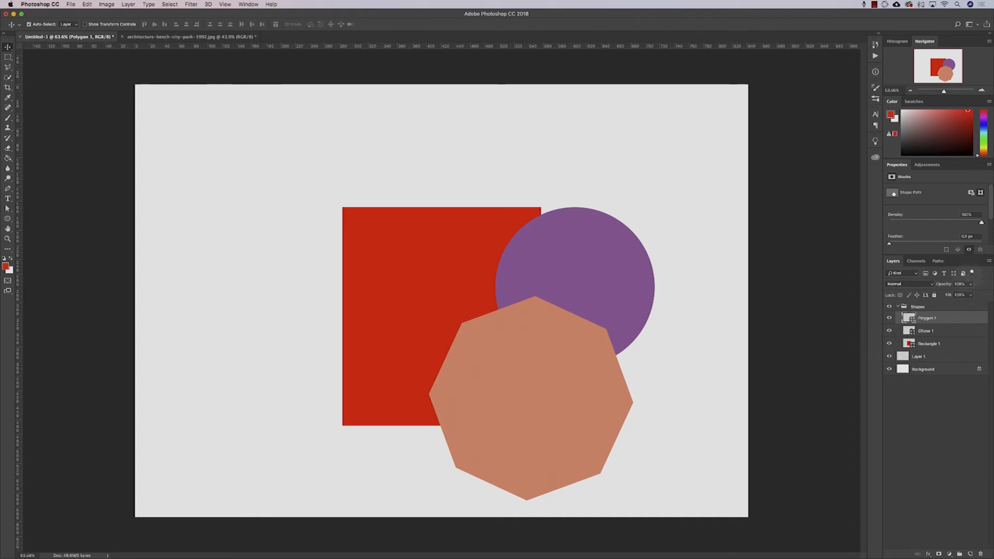
# Try out the opacity setting on the polygon layer, return it to 100% and deselect all layers
pyautogui.click(970, 284)
pyautogui.moveTo(963, 292)
pyautogui.mouseDown()
pyautogui.moveTo(948, 295)
pyautogui.moveTo(976, 296)
pyautogui.mouseUp()
pyautogui.click(931, 317)
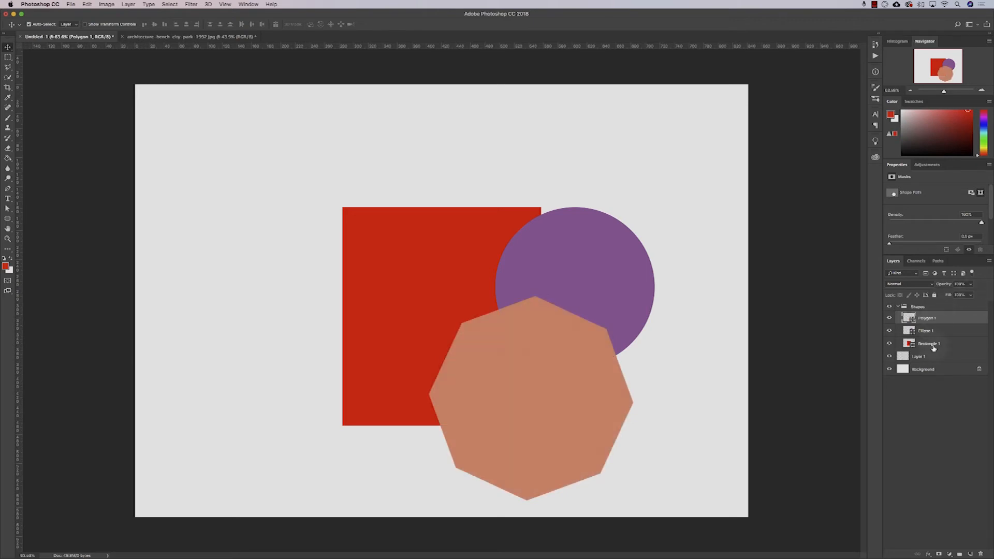
pyautogui.click(927, 403)
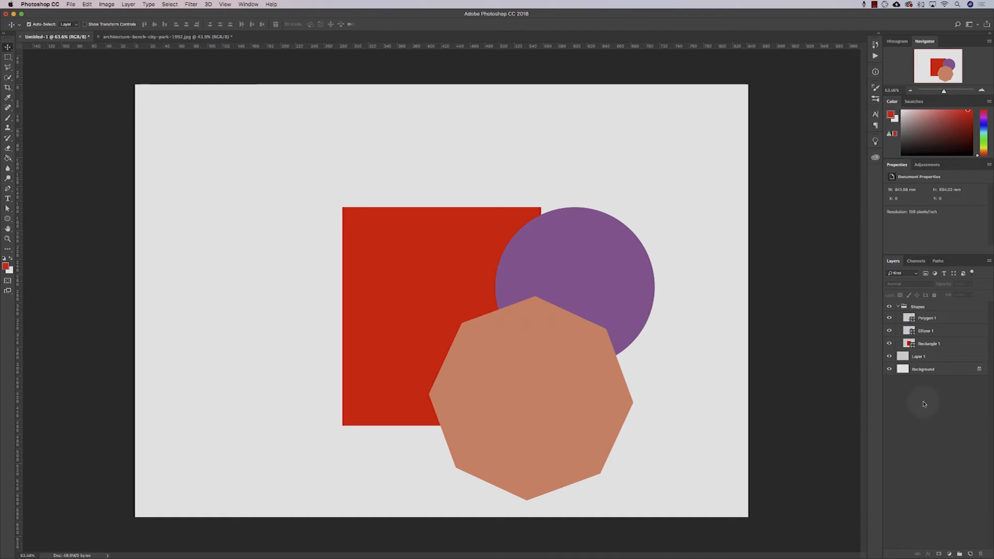
# Add a layer mask to the ellipse layer, switch between the shape and the mask, and leave the mask active
pyautogui.click(925, 331)
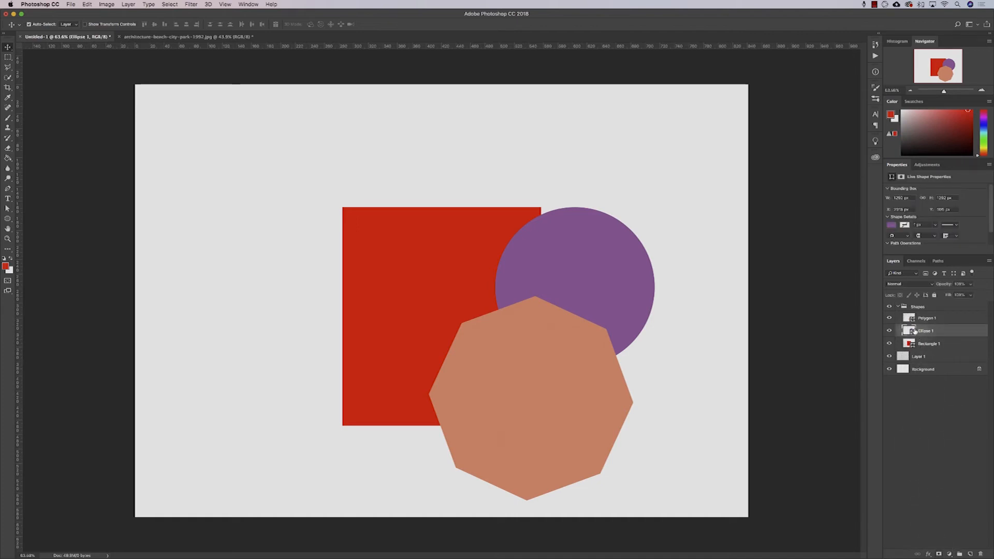
pyautogui.click(938, 554)
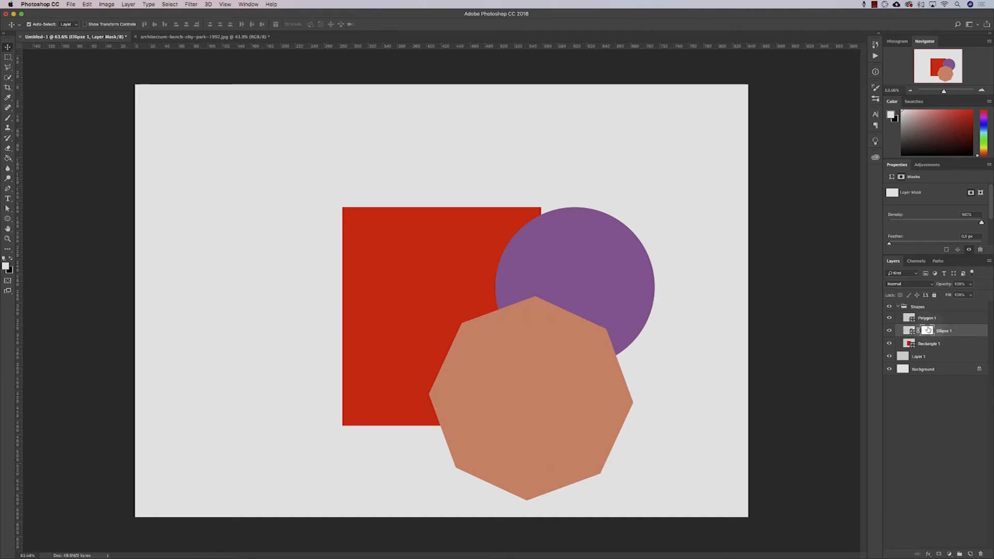
pyautogui.click(908, 331)
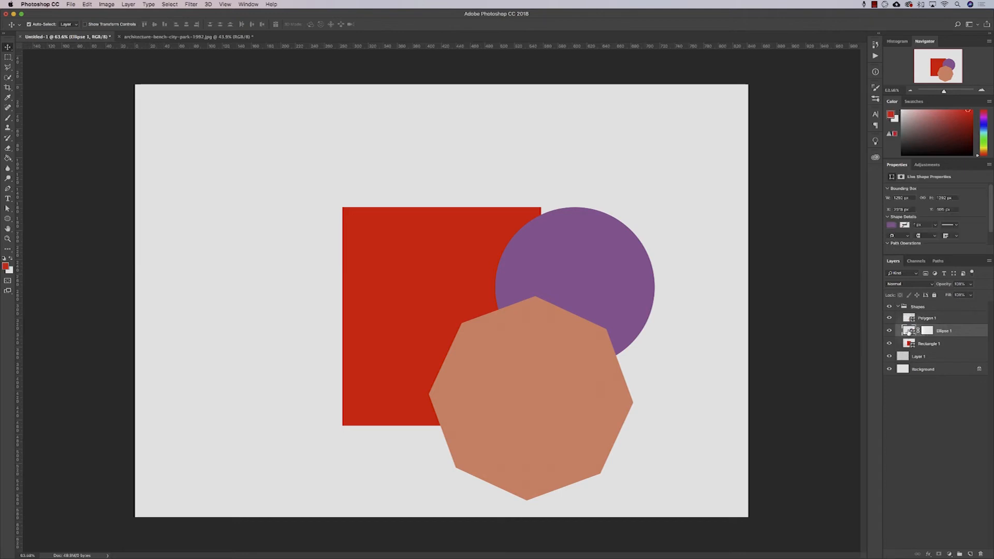
pyautogui.click(922, 330)
pyautogui.click(912, 331)
pyautogui.click(922, 330)
pyautogui.click(912, 332)
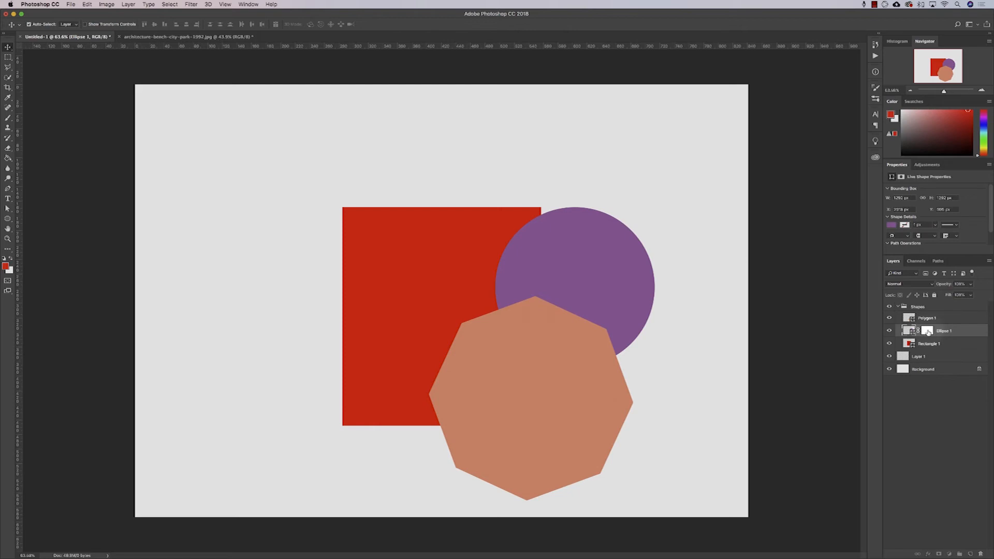
pyautogui.click(925, 331)
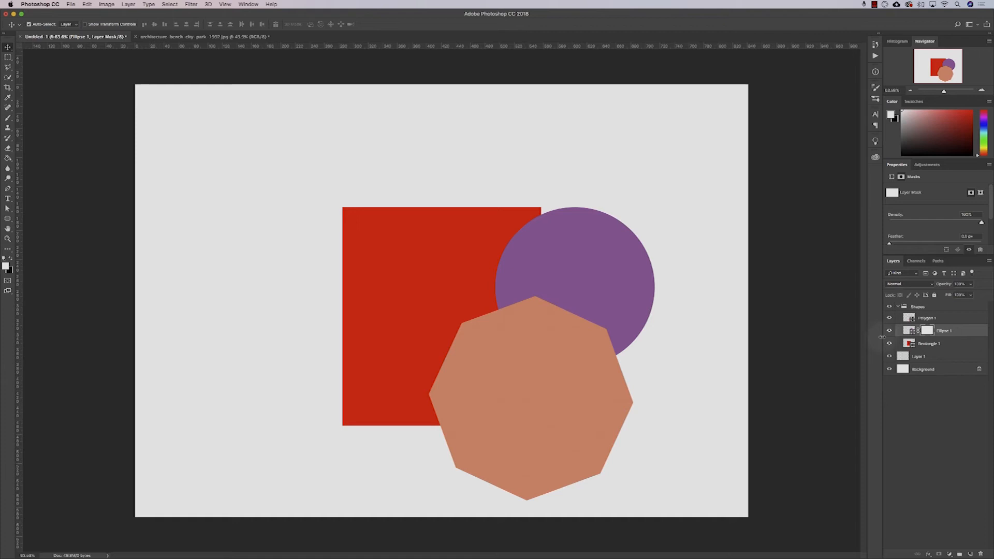
# Marquee-select a rectangular area inside the circle and fill it with black on the ellipse's layer mask
pyautogui.press('m')
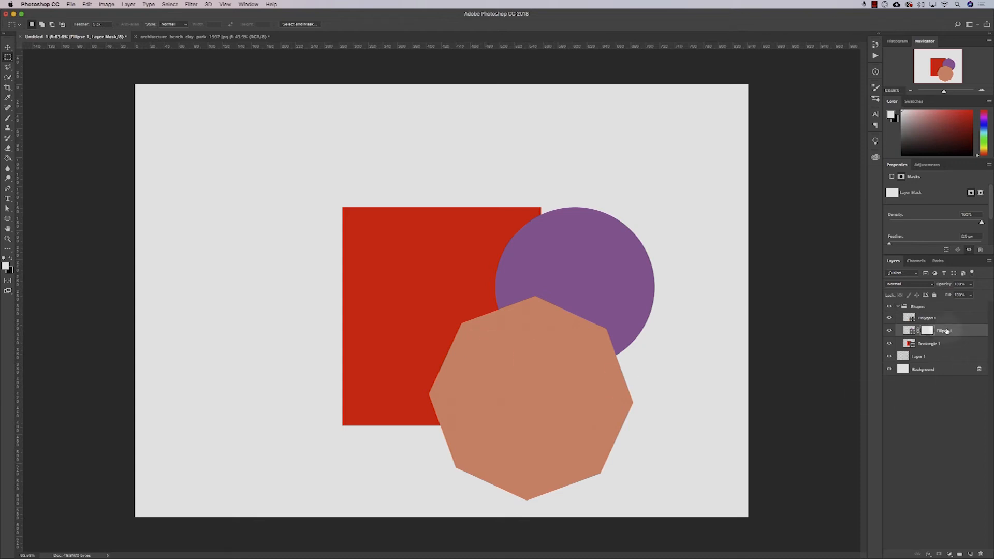
pyautogui.moveTo(547, 242); pyautogui.dragTo(616, 318)
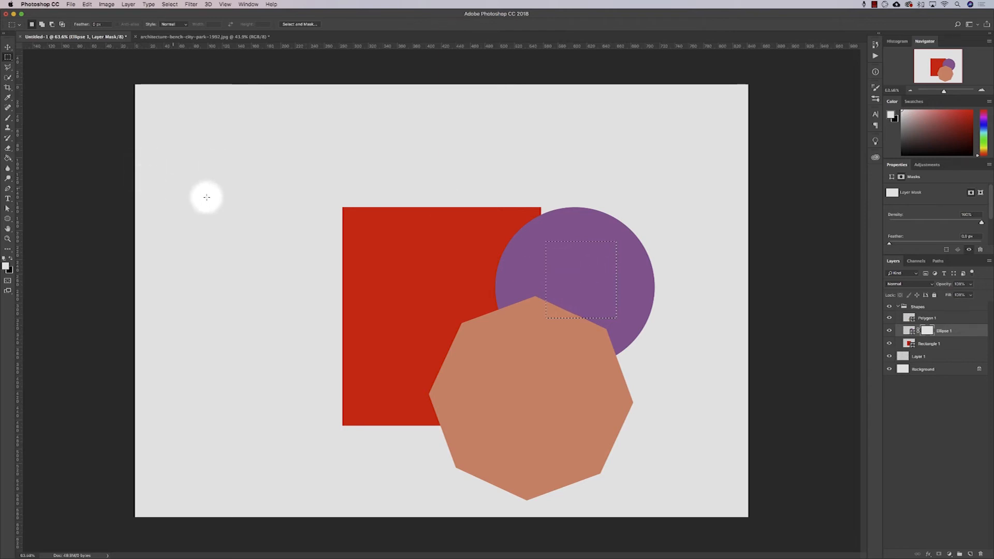
pyautogui.click(8, 158)
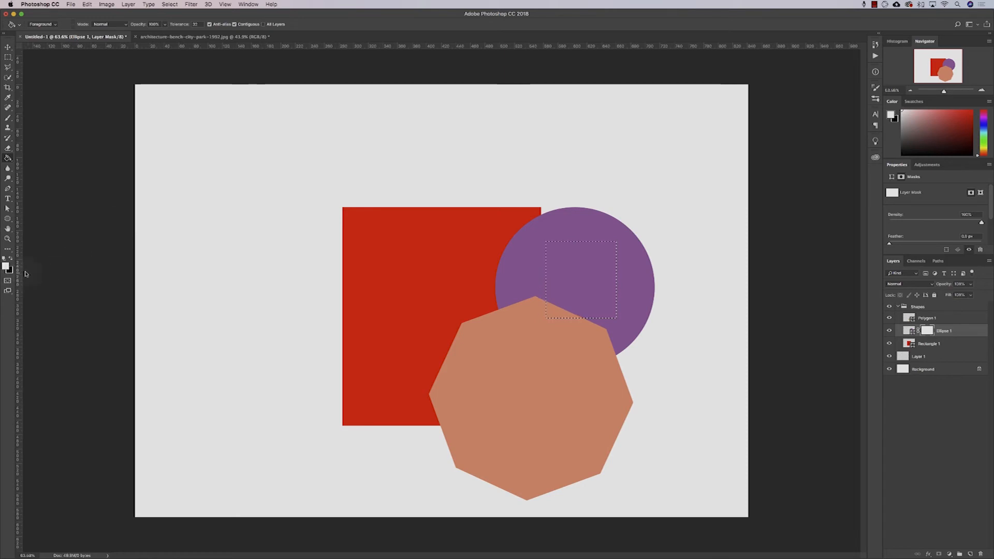
pyautogui.press('x')
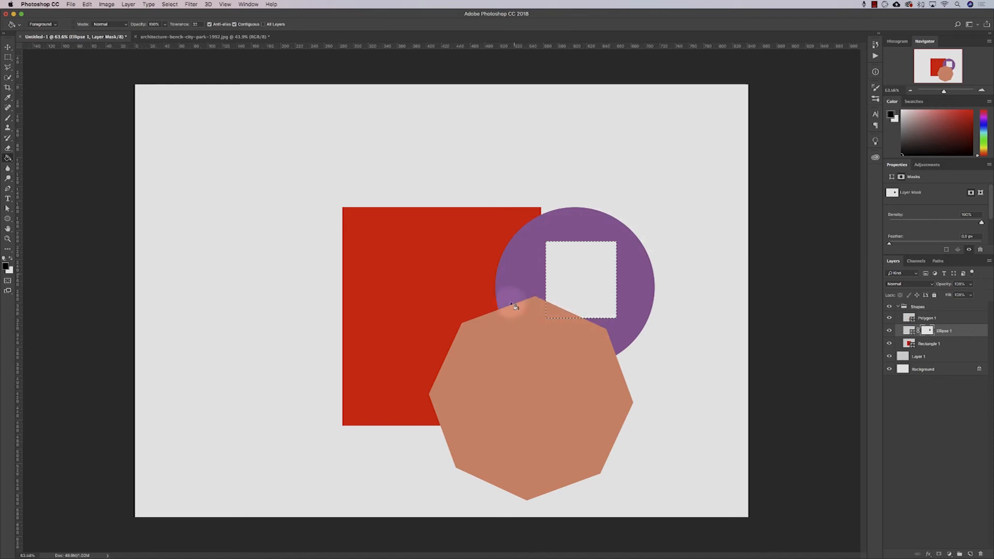
# Repeatedly disable and re-enable the ellipse's layer mask to compare the circle with and without the cut-out
pyautogui.keyDown('shift'); pyautogui.click(927, 332); pyautogui.keyUp('shift')
pyautogui.keyDown('shift'); pyautogui.click(928, 333); pyautogui.keyUp('shift')
pyautogui.keyDown('shift'); pyautogui.click(928, 333); pyautogui.keyUp('shift')
pyautogui.keyDown('shift'); pyautogui.click(928, 334); pyautogui.keyUp('shift')
pyautogui.keyDown('shift'); pyautogui.click(927, 334); pyautogui.keyUp('shift')
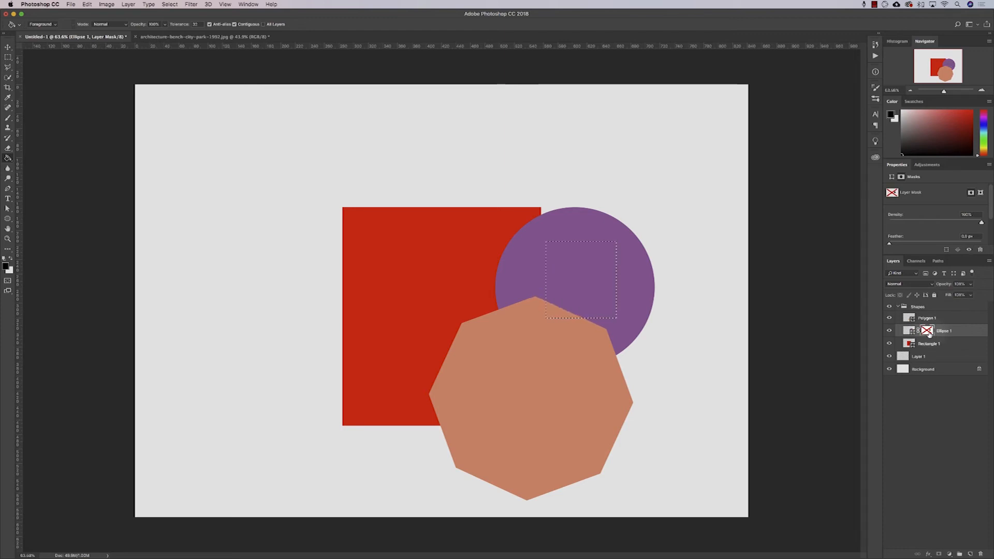
pyautogui.keyDown('shift'); pyautogui.click(929, 335); pyautogui.keyUp('shift')
# Display the ellipse's layer mask on its own, return to the artwork and make the mask active again
pyautogui.keyDown('alt'); pyautogui.click(928, 334); pyautogui.keyUp('alt')
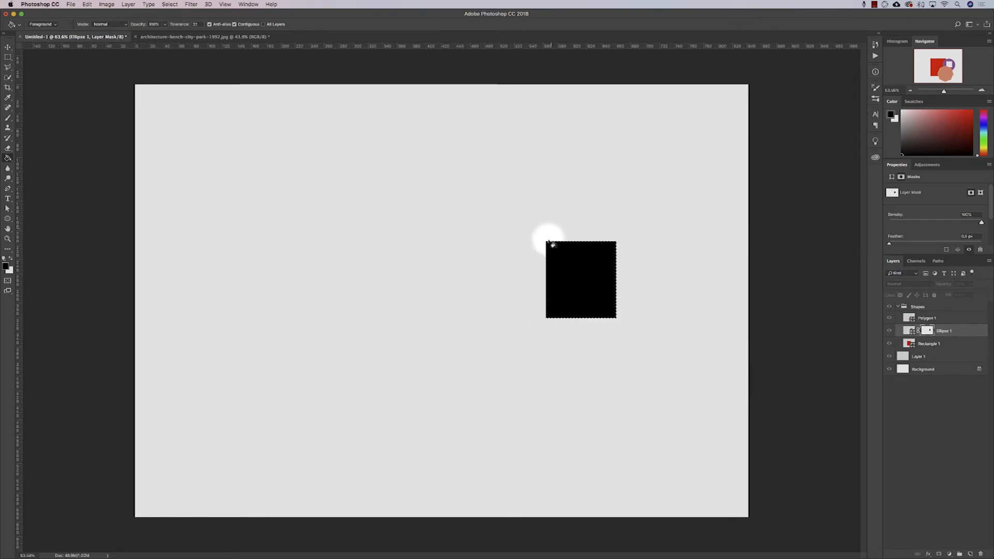
pyautogui.click(909, 330)
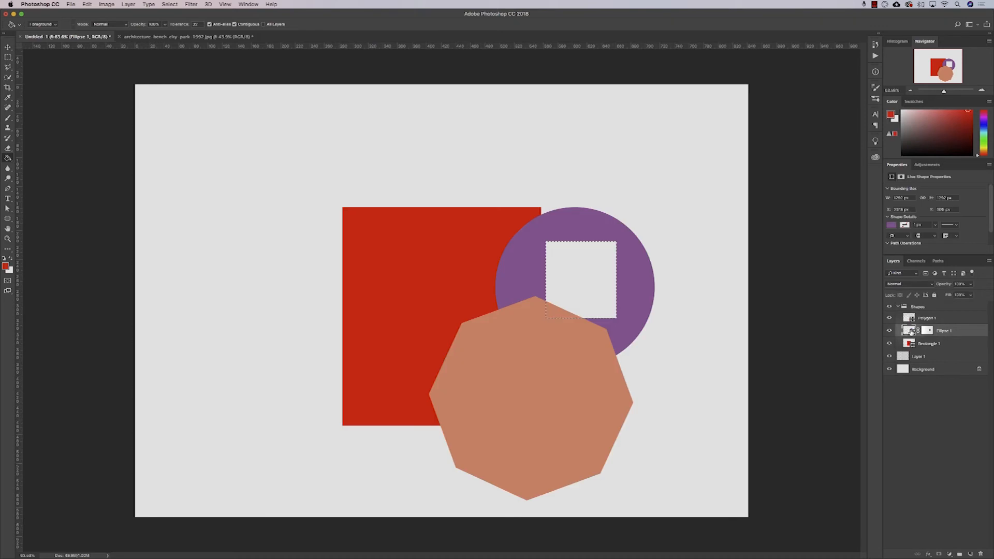
pyautogui.click(927, 330)
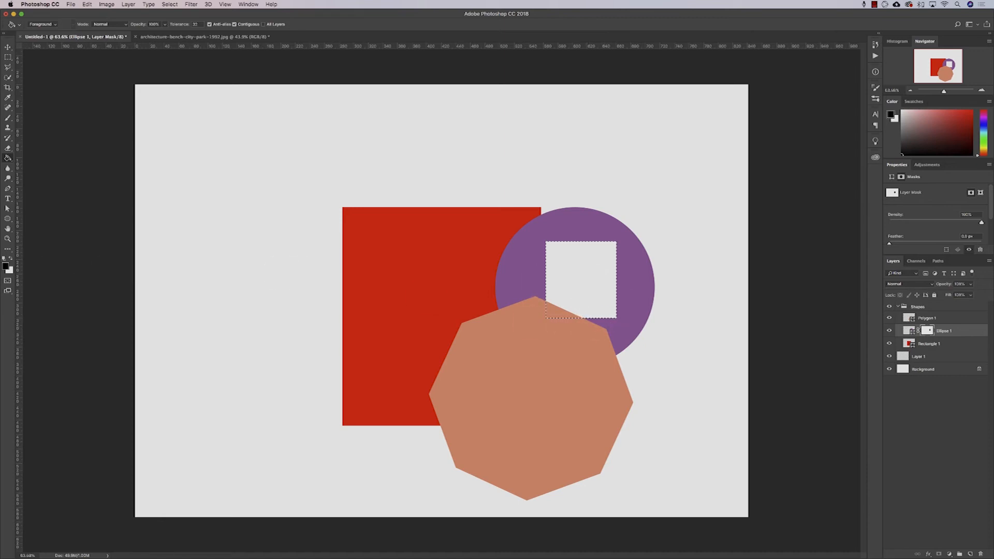
# Check that the background colour is white, make it the foreground colour and fill the selected mask area with it
pyautogui.click(9, 272)
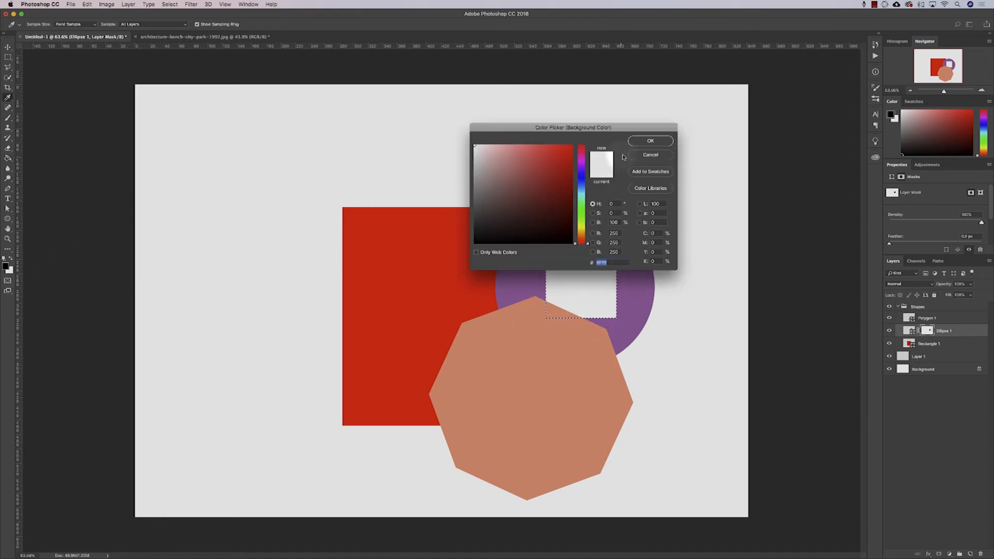
pyautogui.click(650, 140)
pyautogui.press('x')
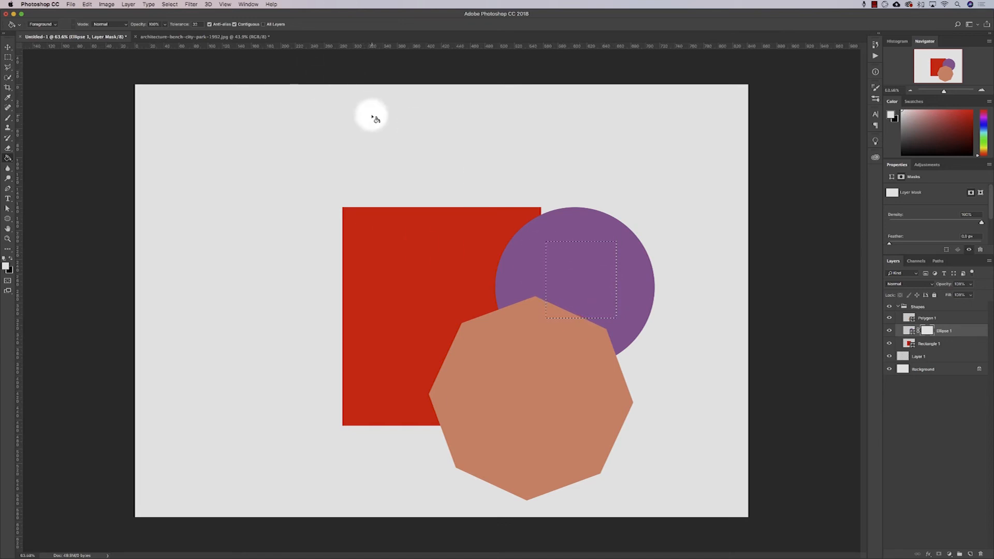
# Switch to the architecture-bench-city-park-1992.jpg document and activate the Pen tool on the unfinished path along the wall's top edge
pyautogui.click(180, 38)
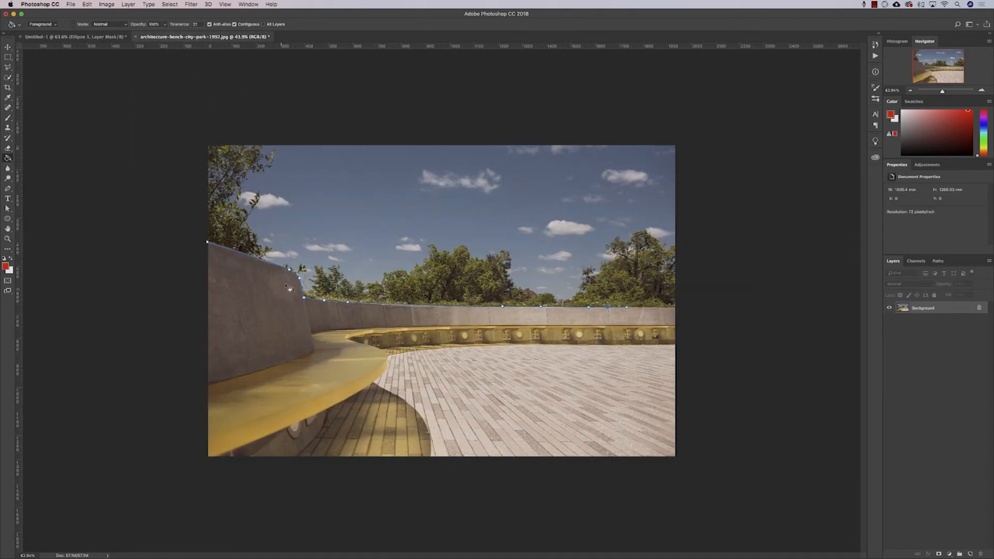
pyautogui.press('p')
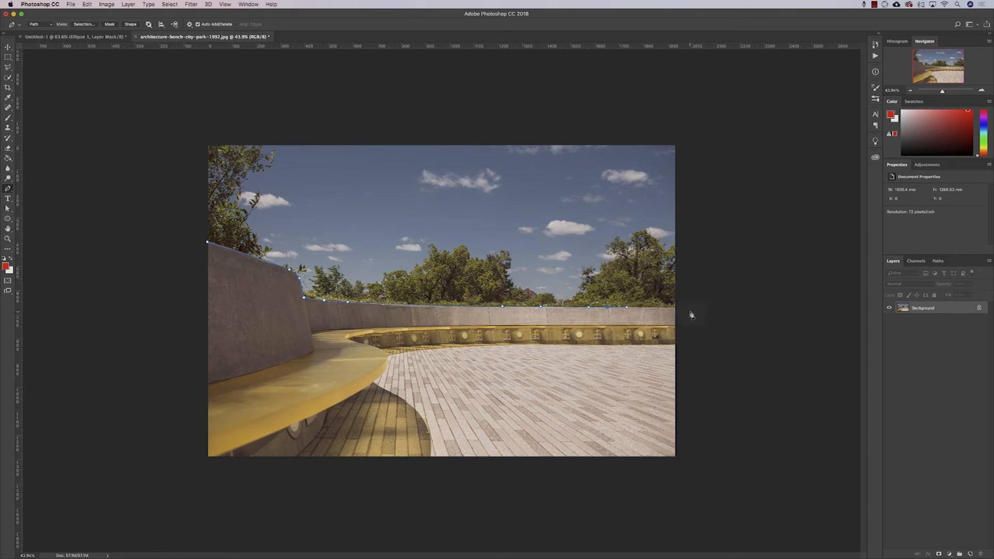
pyautogui.scroll(3, 691, 314)
pyautogui.scroll(3, 780, 320)
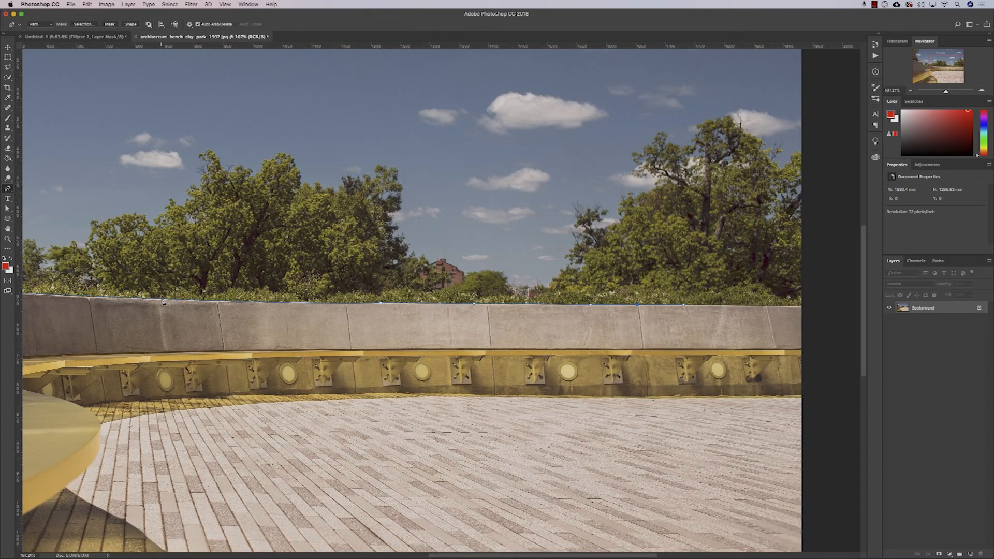
pyautogui.hscroll(-2, 104, 300)
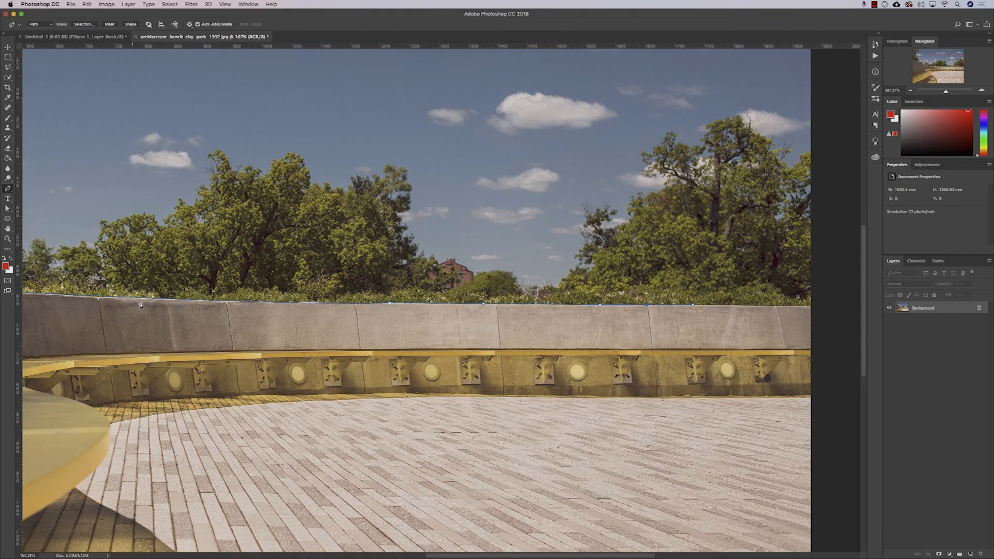
# Try a rectangular marquee selection over the trees above the wall, discard it and return to the Pen tool
pyautogui.click(8, 59)
pyautogui.moveTo(139, 184); pyautogui.dragTo(346, 304)
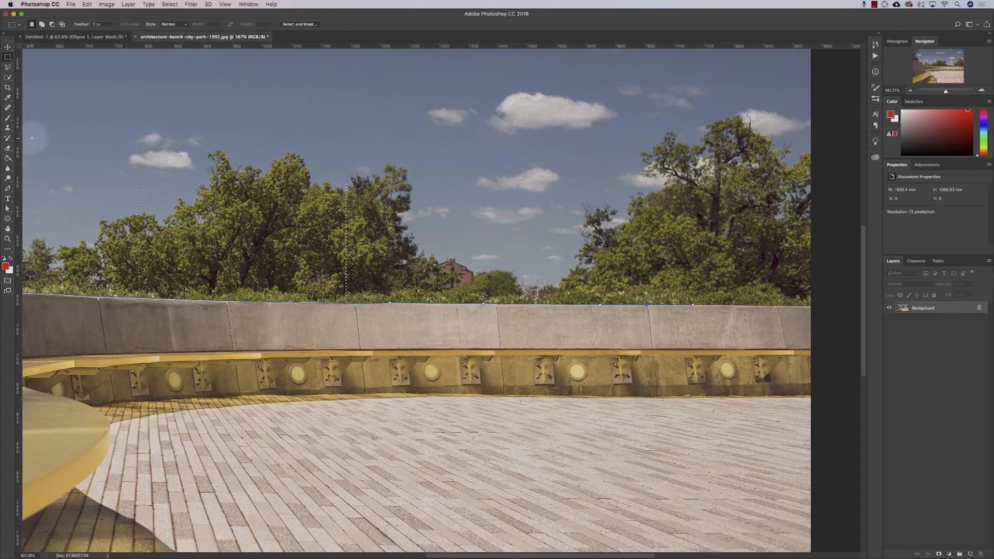
pyautogui.press('p')
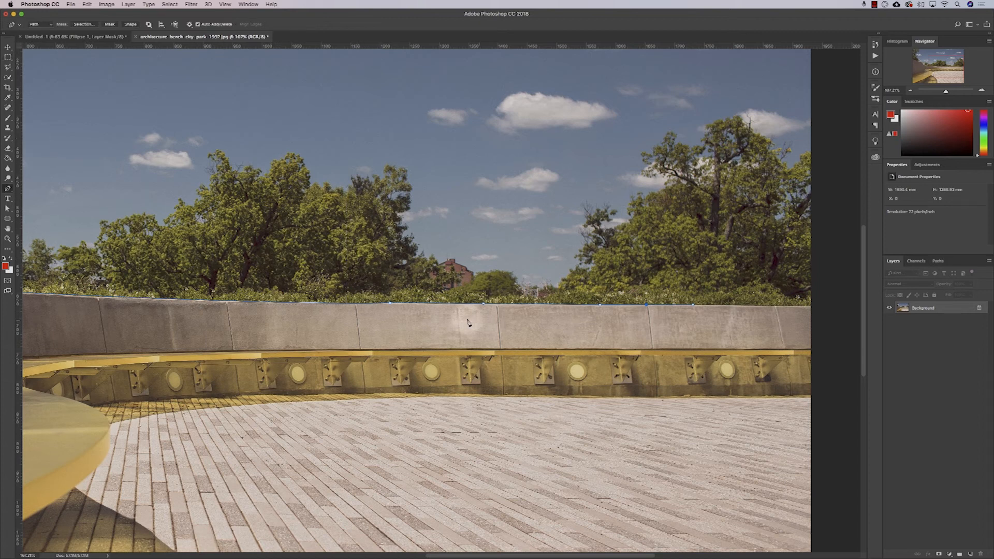
# Extend the path with anchor points along the wall's top edge to just beyond the photo's right border
pyautogui.hscroll(6, 520, 308)
pyautogui.hscroll(2, 524, 309)
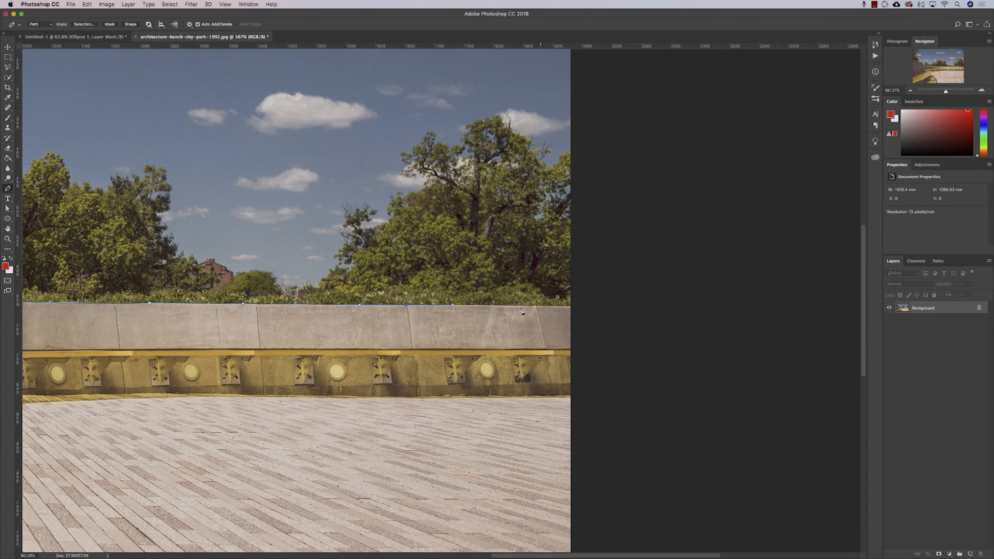
pyautogui.click(528, 305)
pyautogui.click(562, 307)
pyautogui.click(574, 308)
# Run the path around the sky just outside the photo's edges and close it at its starting point on the wall
pyautogui.scroll(-3, 615, 303)
pyautogui.scroll(2, 616, 303)
pyautogui.scroll(-3, 686, 206)
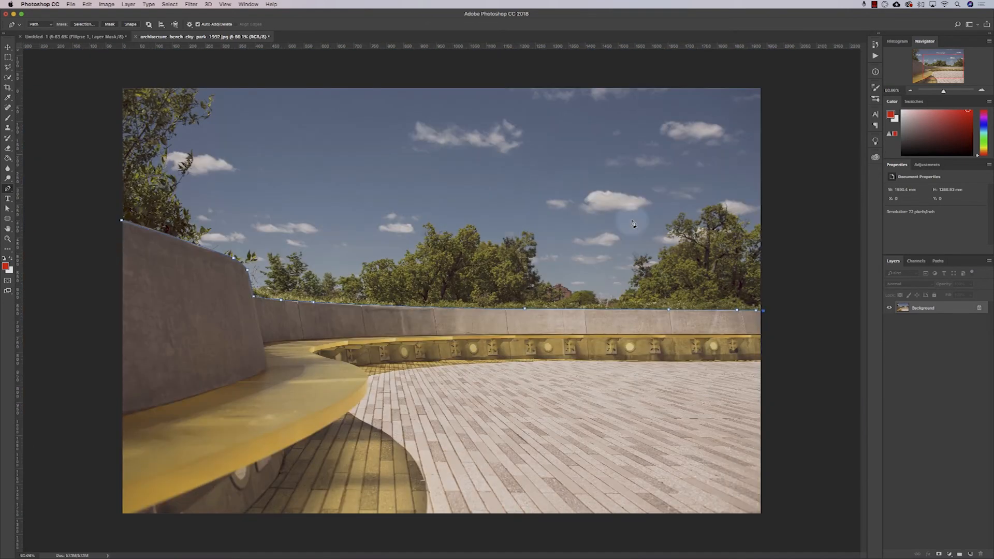
pyautogui.keyDown('shift'); pyautogui.click(764, 83); pyautogui.keyUp('shift')
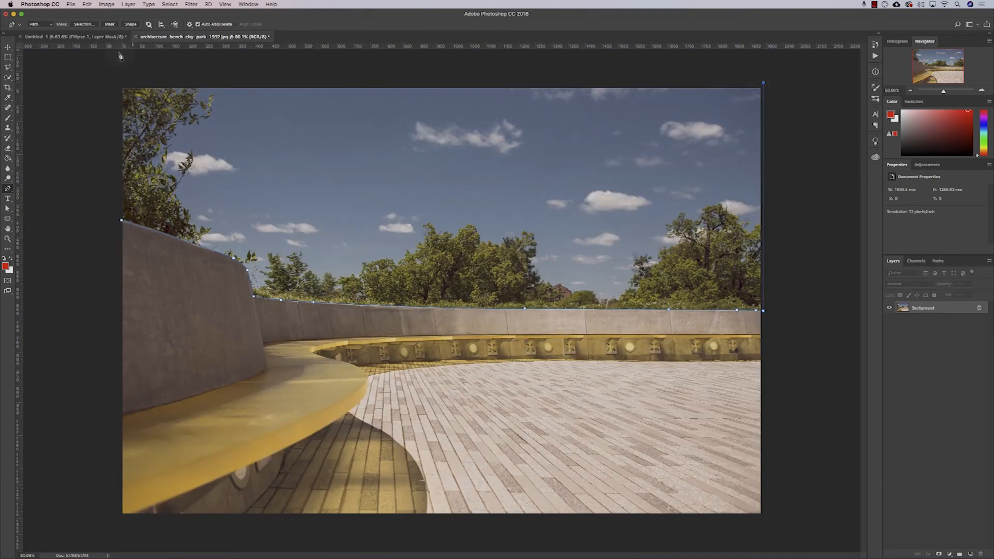
pyautogui.keyDown('shift'); pyautogui.click(118, 82); pyautogui.keyUp('shift')
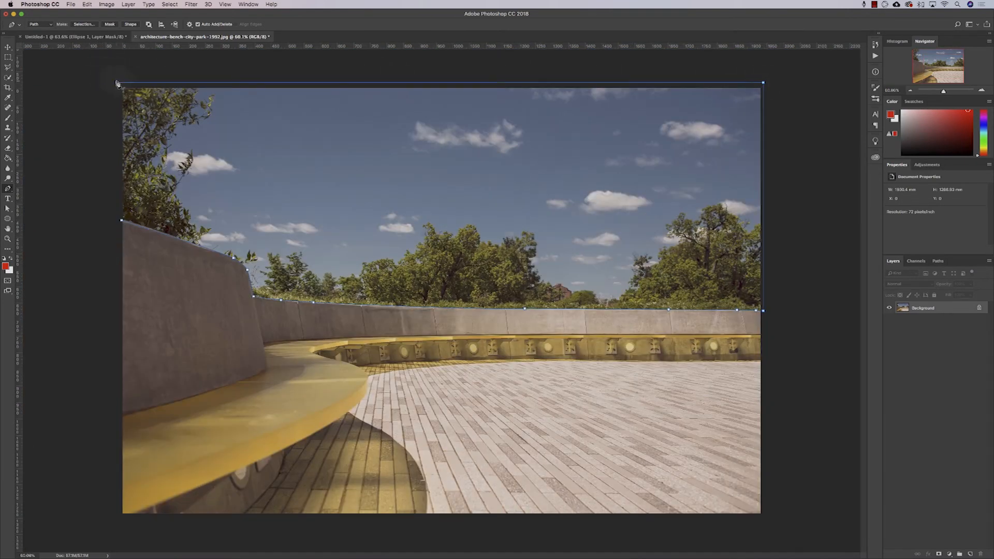
pyautogui.click(122, 222)
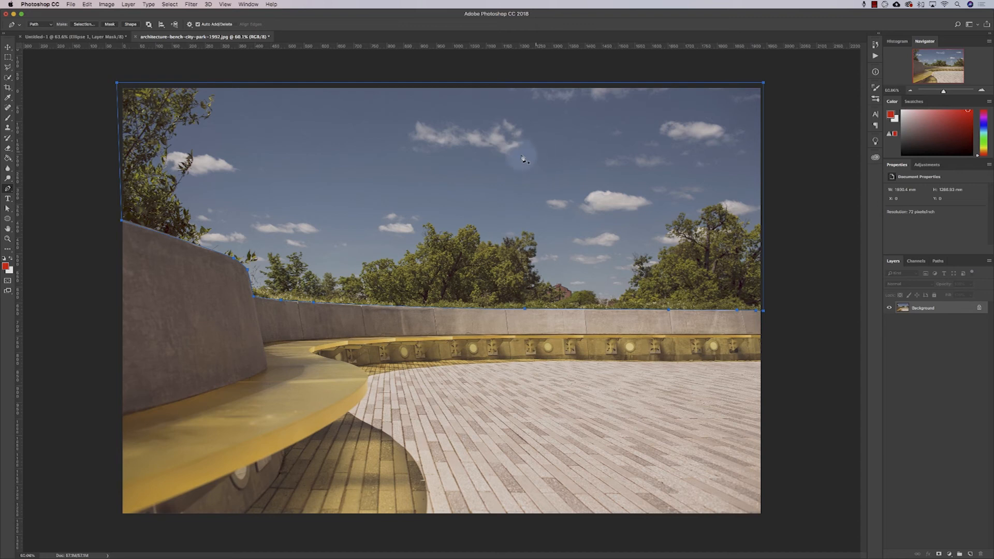
# Convert the closed path around the sky into a new anti-aliased selection
pyautogui.rightClick(444, 166)
pyautogui.click(478, 201)
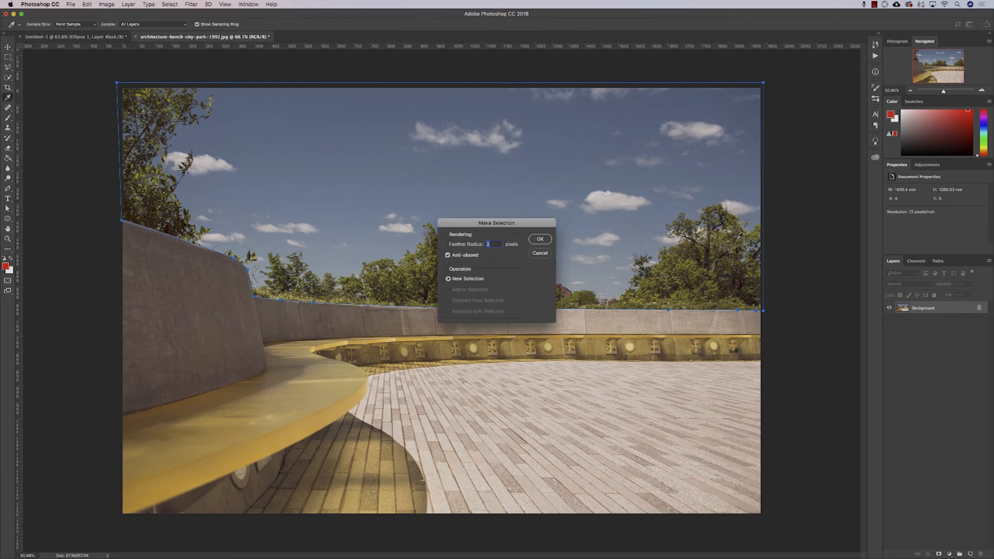
pyautogui.click(540, 238)
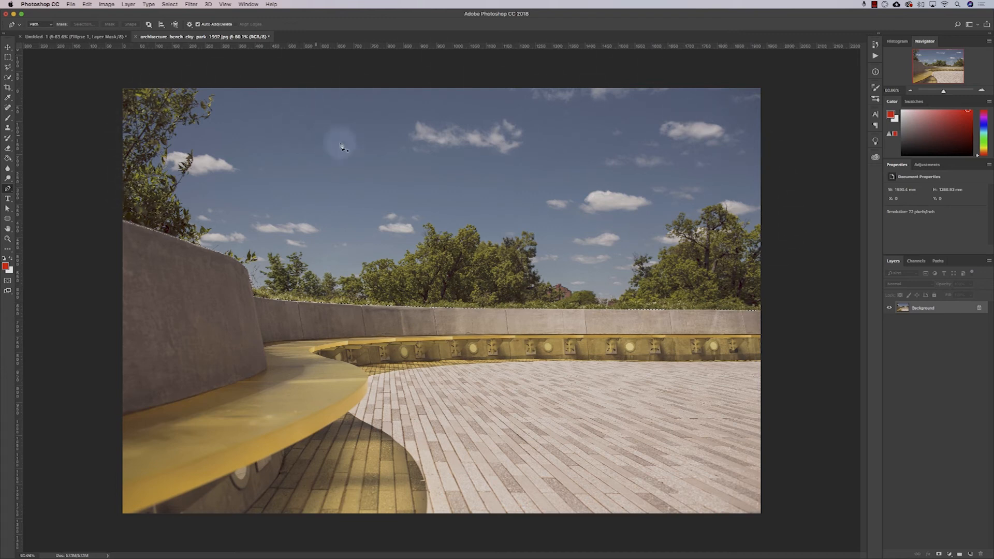
# Add a layer mask from the sky selection and invert the mask to hide the sky instead of the wall and paving
pyautogui.click(939, 555)
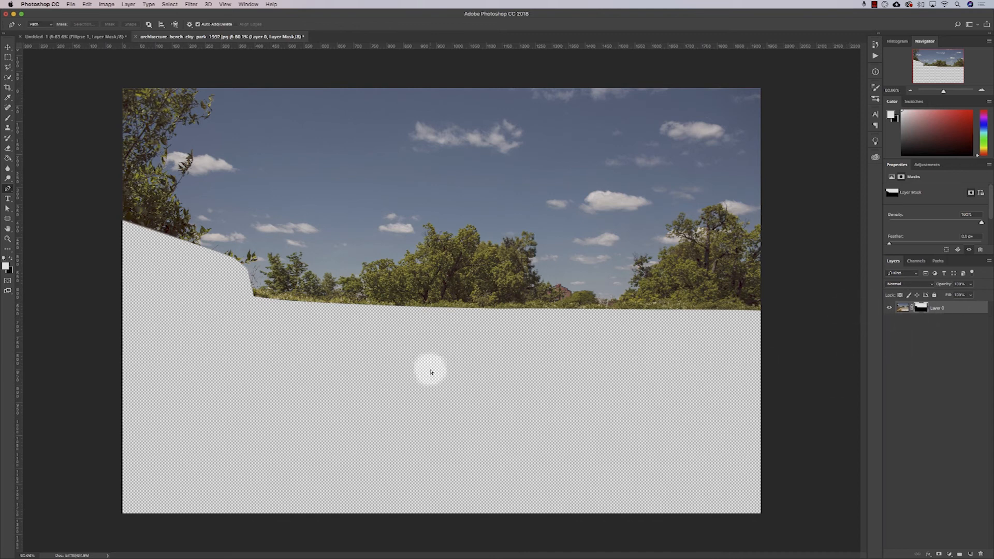
pyautogui.press('super+i')
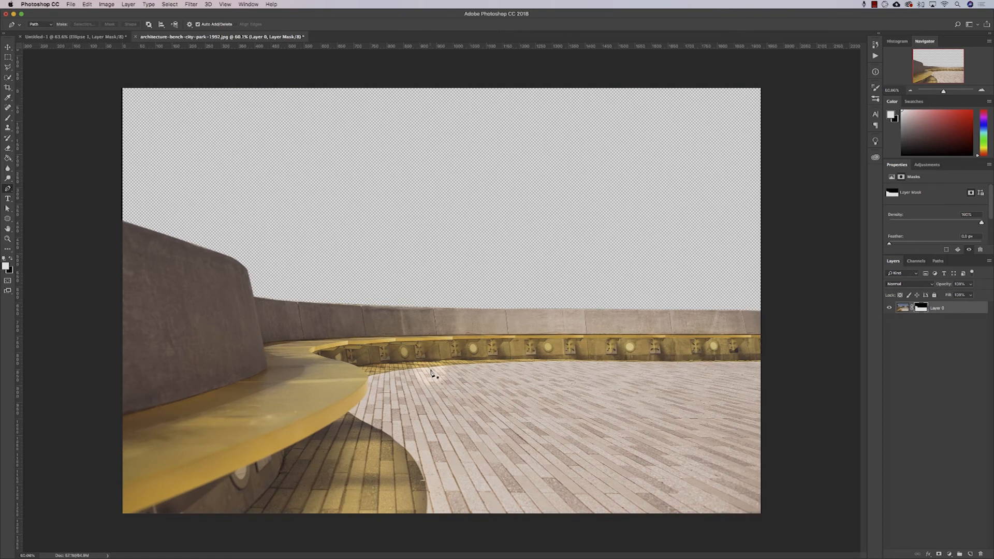
# View the layer mask as a red overlay and on its own in black and white, and return to the image
pyautogui.press('\\')
pyautogui.press('x')
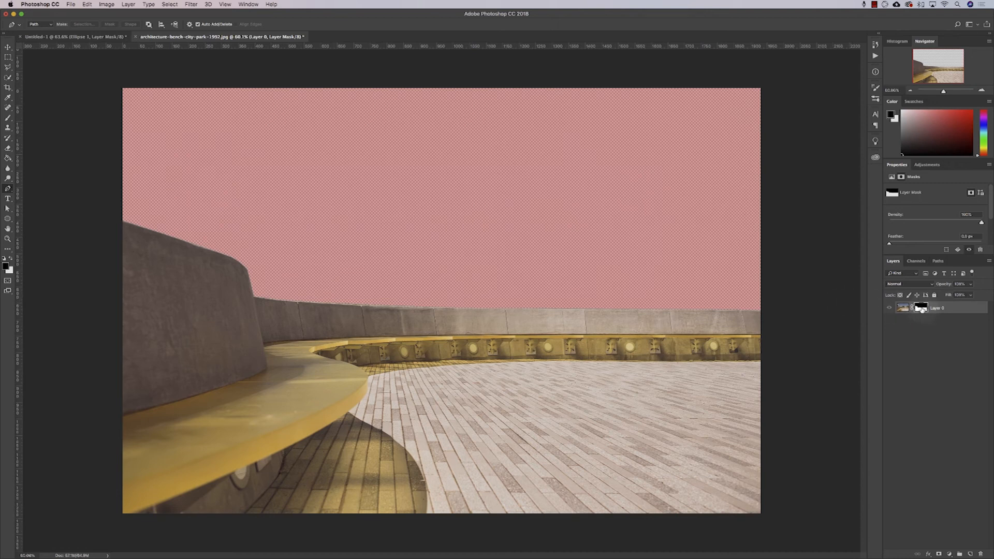
pyautogui.press('\\')
pyautogui.press('x')
pyautogui.keyDown('alt'); pyautogui.click(920, 310); pyautogui.keyUp('alt')
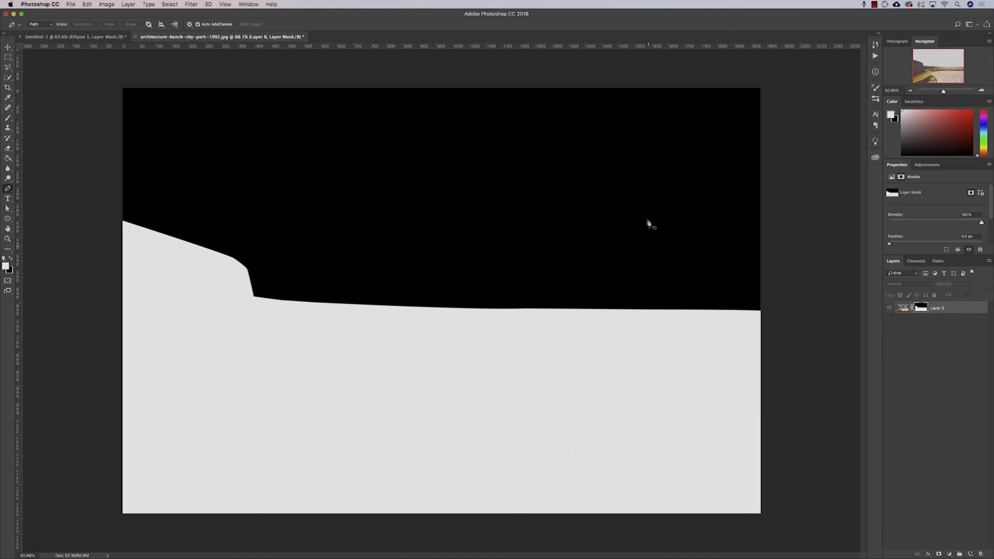
pyautogui.click(901, 308)
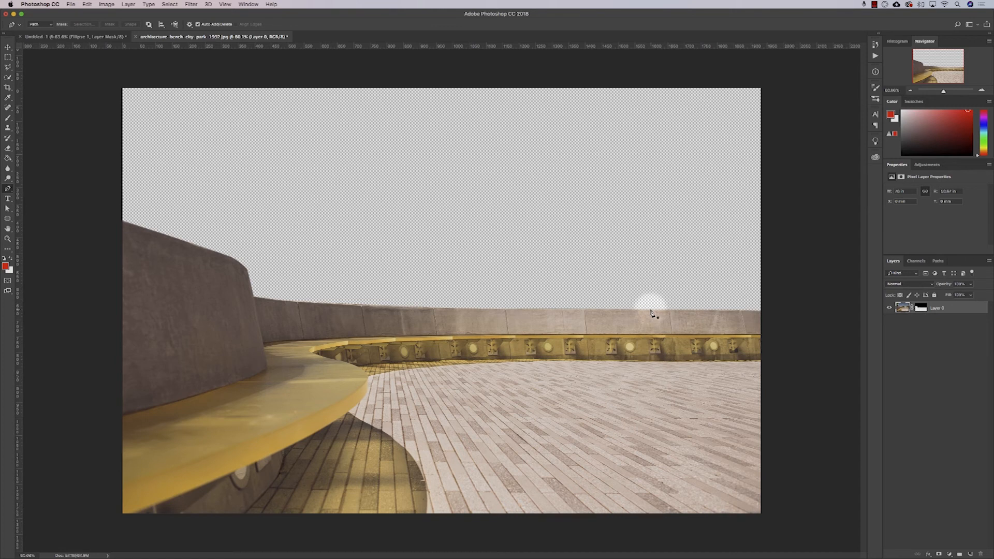
# Paint white Brush strokes on the layer mask over the hidden sky, first at partial opacity and again at 100%
pyautogui.click(921, 308)
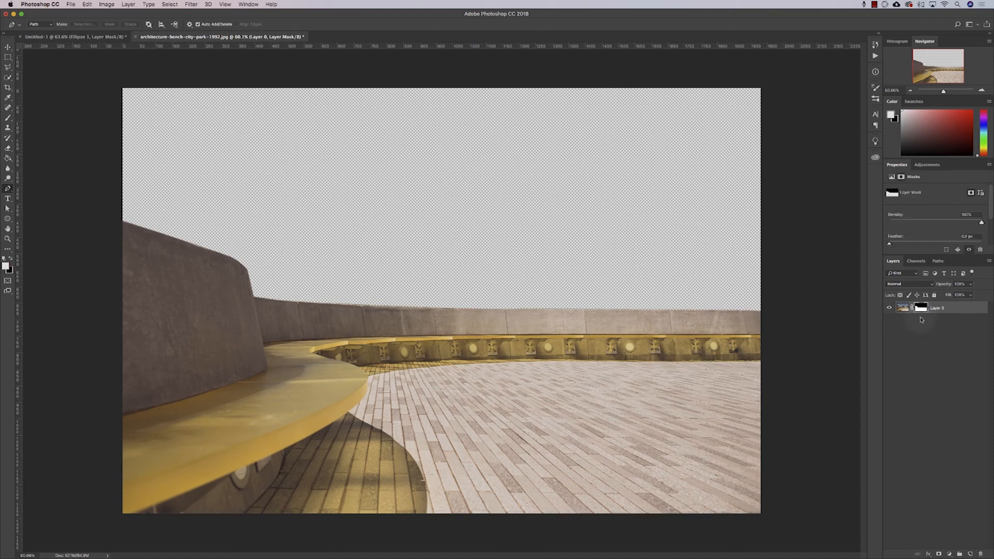
pyautogui.press('b')
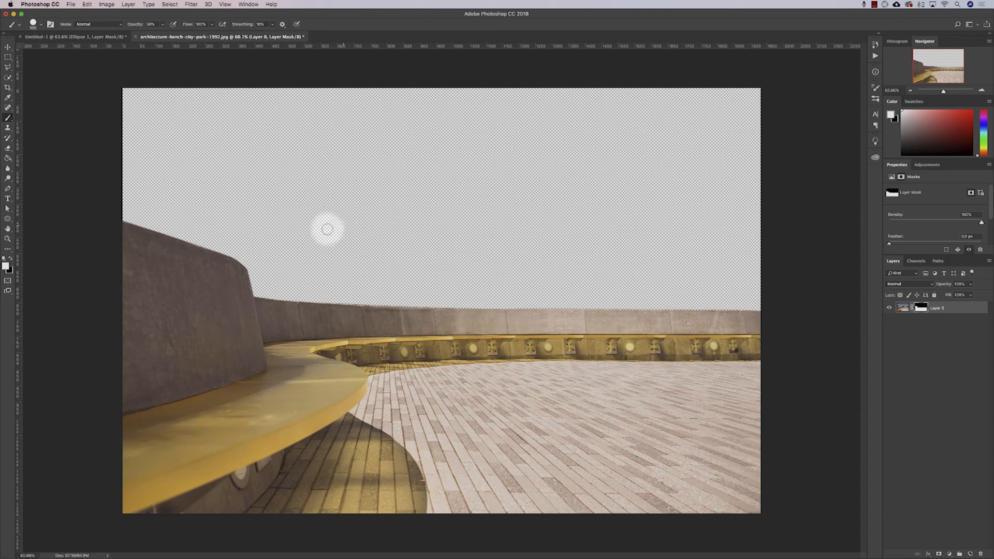
pyautogui.moveTo(327, 252)
pyautogui.mouseDown()
pyautogui.moveTo(590, 243)
pyautogui.moveTo(453, 230)
pyautogui.moveTo(576, 232)
pyautogui.moveTo(370, 244)
pyautogui.moveTo(546, 244)
pyautogui.moveTo(434, 231)
pyautogui.mouseUp()
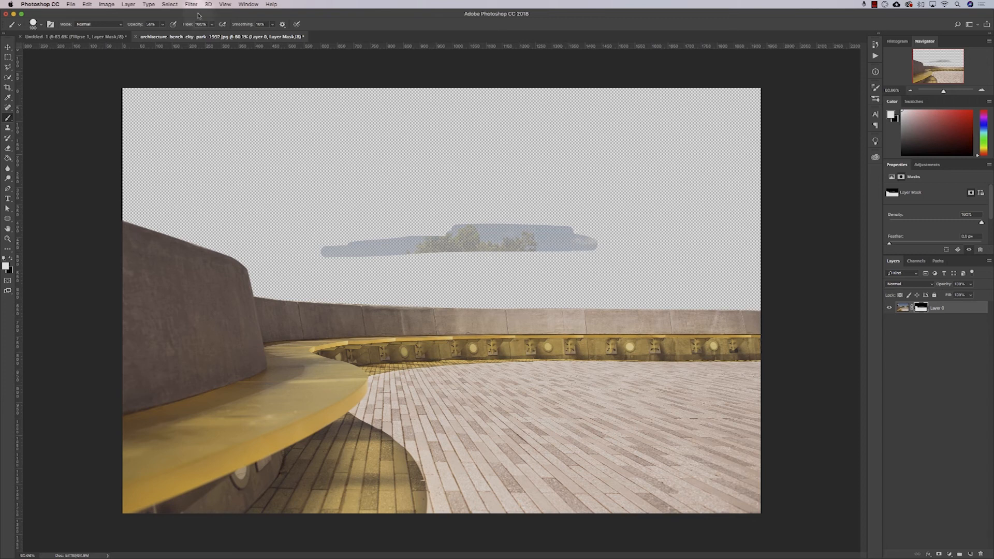
pyautogui.click(163, 25)
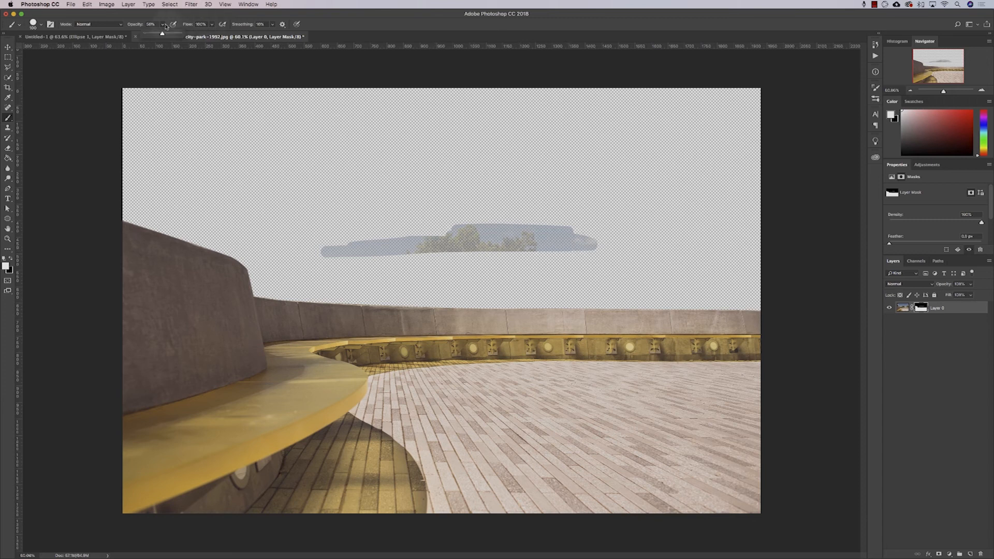
pyautogui.click(372, 162)
pyautogui.moveTo(362, 175)
pyautogui.mouseDown()
pyautogui.moveTo(629, 184)
pyautogui.moveTo(424, 186)
pyautogui.moveTo(503, 222)
pyautogui.moveTo(445, 232)
pyautogui.moveTo(466, 254)
pyautogui.moveTo(377, 250)
pyautogui.moveTo(529, 270)
pyautogui.moveTo(470, 290)
pyautogui.moveTo(489, 298)
pyautogui.mouseUp()
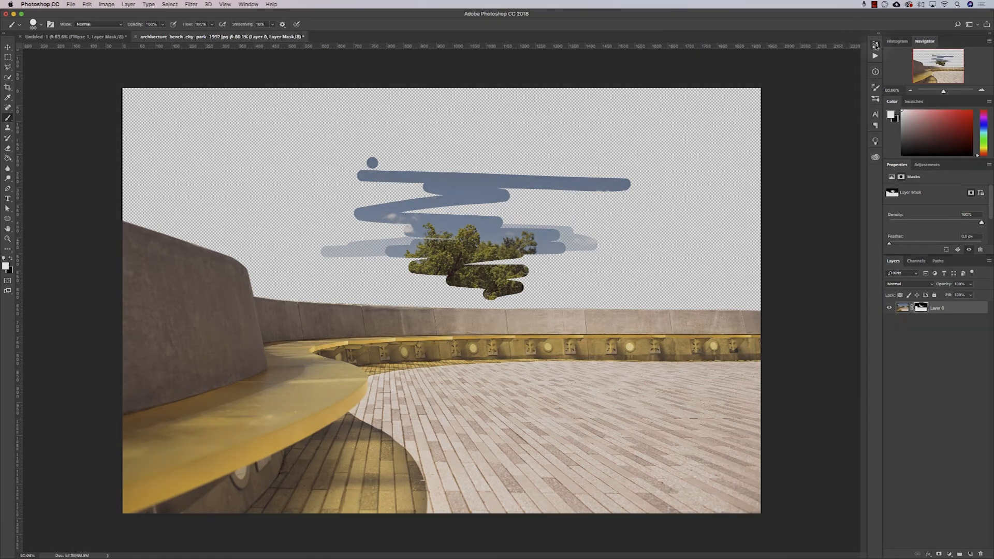
# Revert the document to the history state before the brush strokes on the mask
pyautogui.click(875, 45)
pyautogui.click(819, 181)
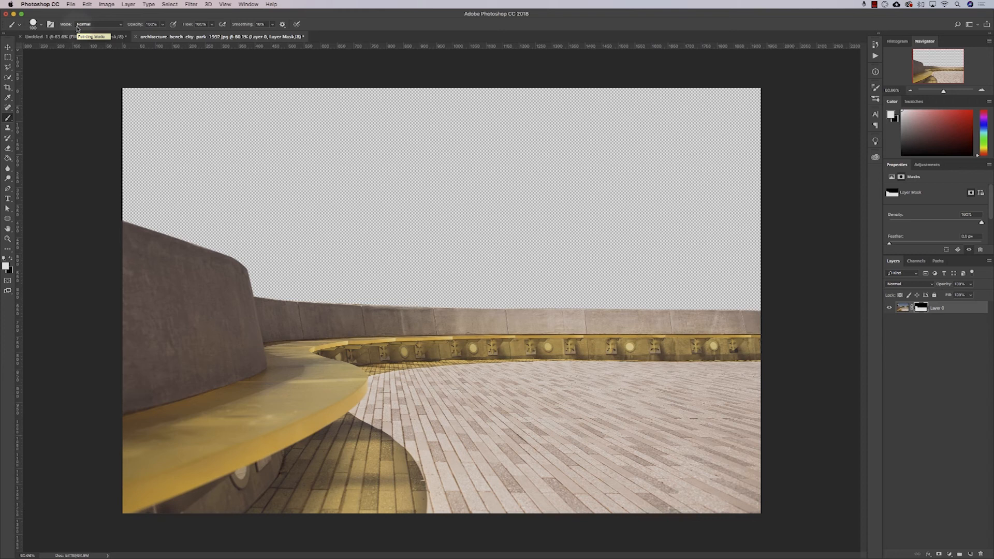
pyautogui.click(269, 194)
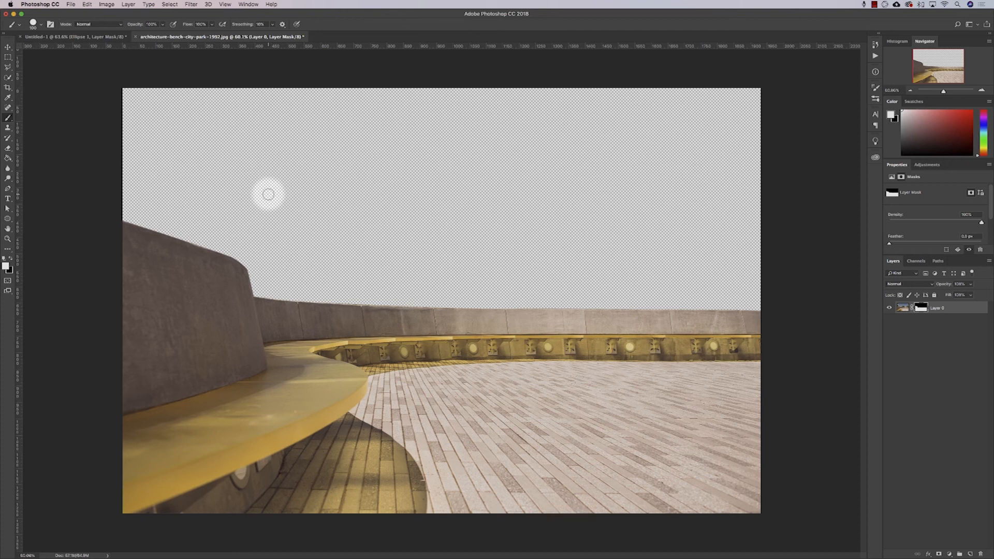
# Check which image adjustments are available while the layer mask is active
pyautogui.click(107, 4)
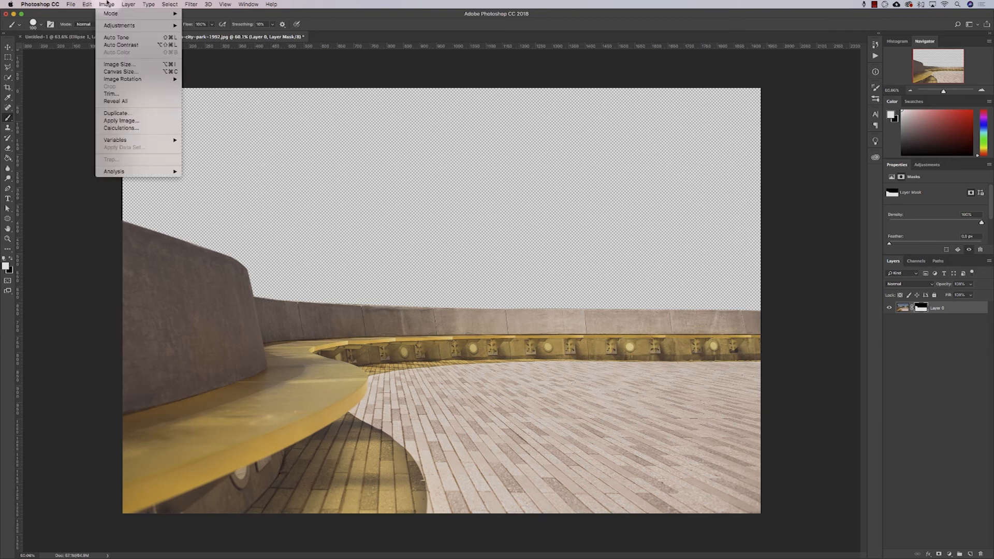
pyautogui.moveTo(136, 25)
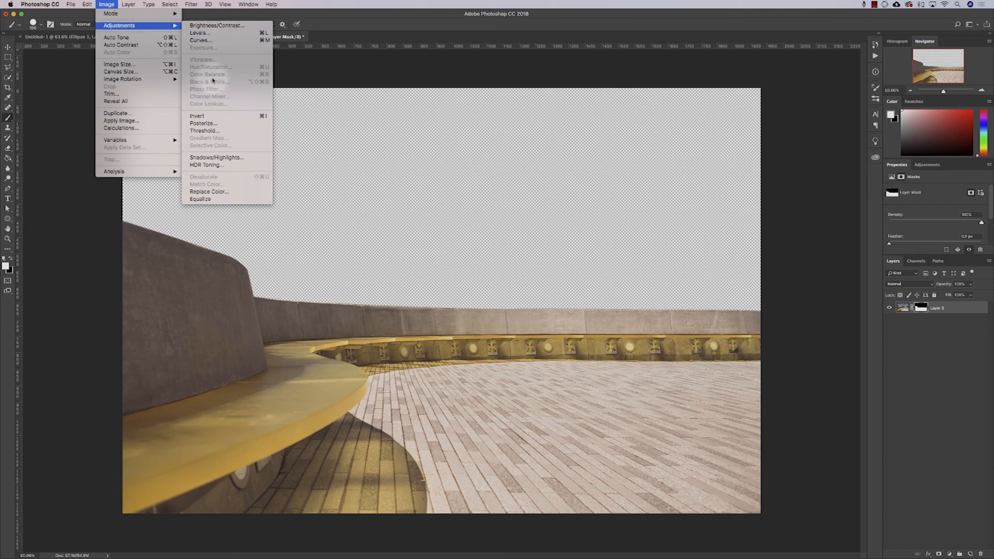
pyautogui.click(900, 322)
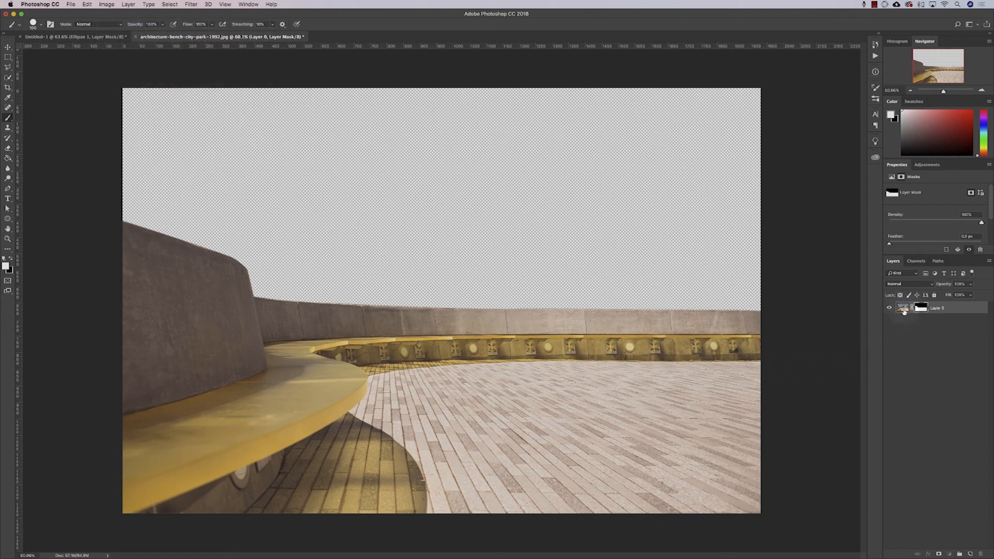
# Make the layer's image active instead of its mask and open the Hue/Saturation adjustment for it
pyautogui.click(903, 308)
pyautogui.click(107, 4)
pyautogui.moveTo(129, 29)
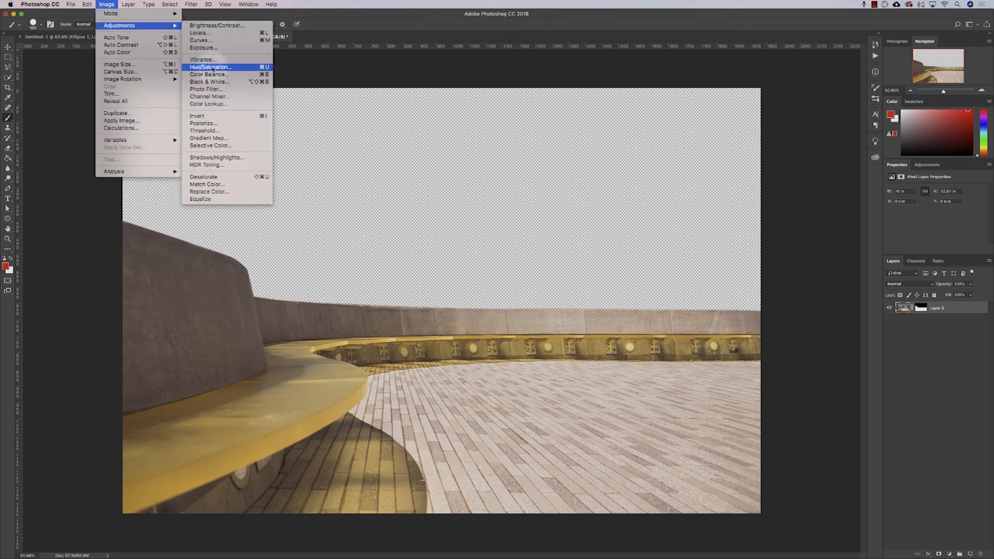
pyautogui.click(239, 71)
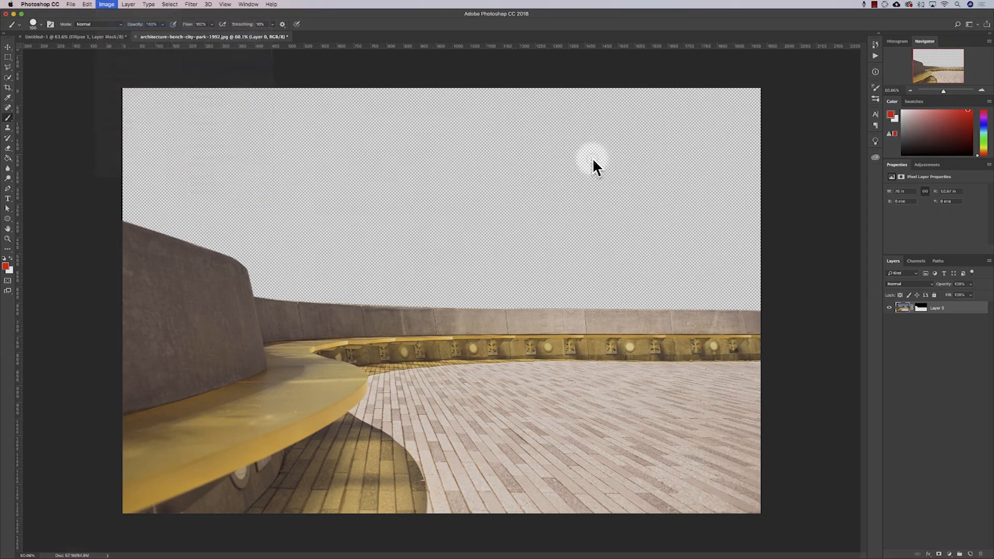
# Lower the photo's saturation to -57 and its lightness to -12
pyautogui.moveTo(519, 146); pyautogui.dragTo(511, 158)
pyautogui.moveTo(464, 229); pyautogui.dragTo(457, 230)
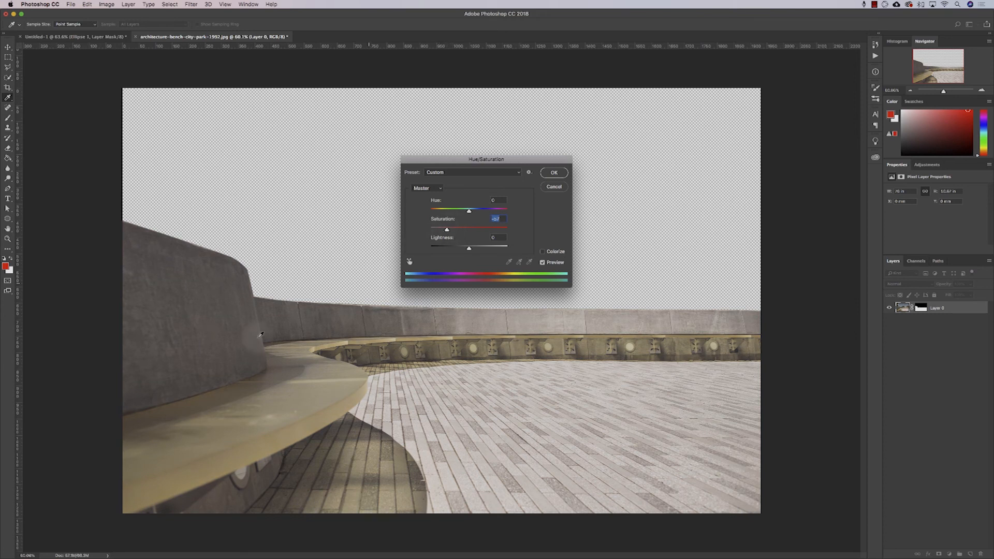
pyautogui.moveTo(469, 248); pyautogui.dragTo(467, 249)
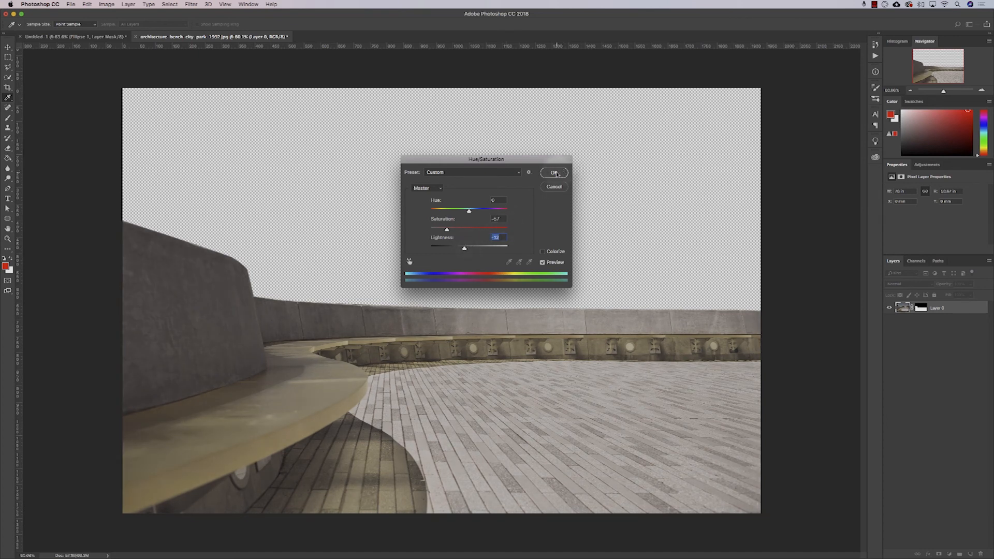
# Try the Cyanotype preset on the photo and turn off its Colorize option
pyautogui.click(480, 173)
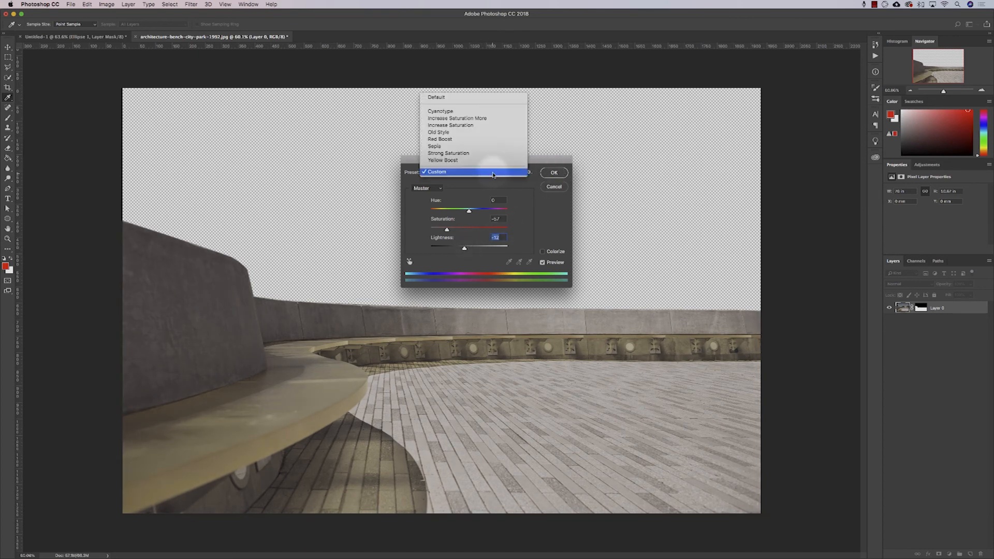
pyautogui.click(462, 111)
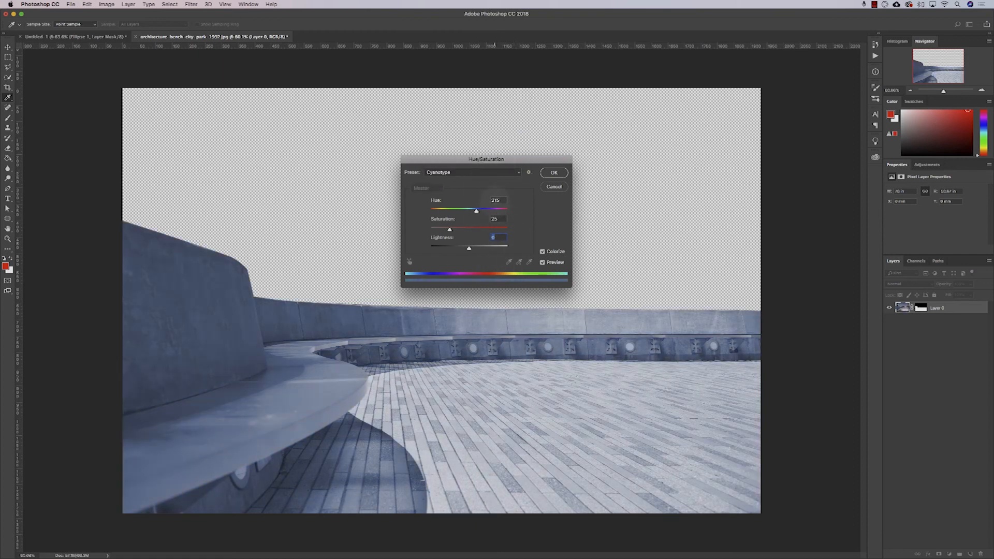
pyautogui.click(543, 252)
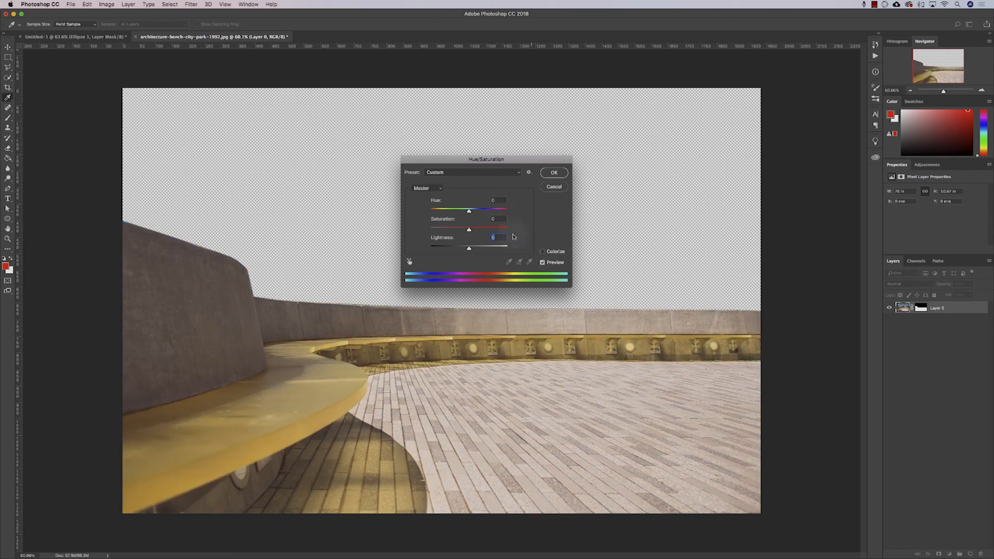
# Try lowering the photo's overall saturation to about -63, and reset the adjustment to the Default preset
pyautogui.click(487, 171)
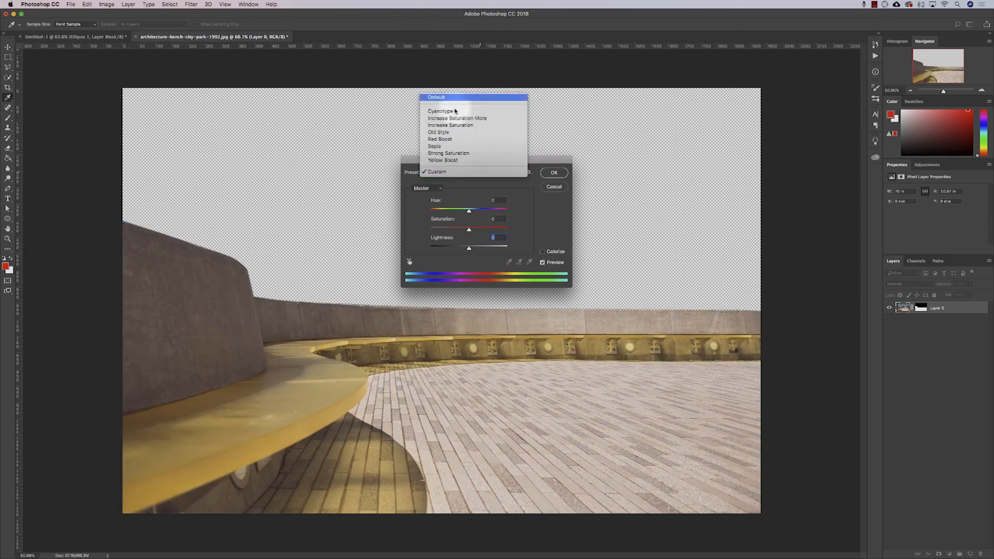
pyautogui.click(440, 101)
pyautogui.moveTo(469, 231); pyautogui.dragTo(444, 231)
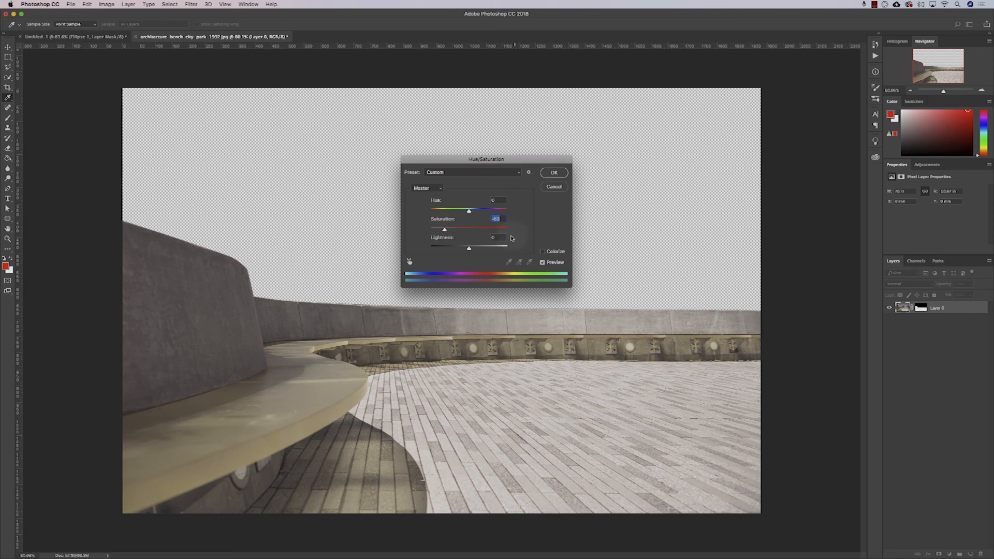
pyautogui.click(435, 191)
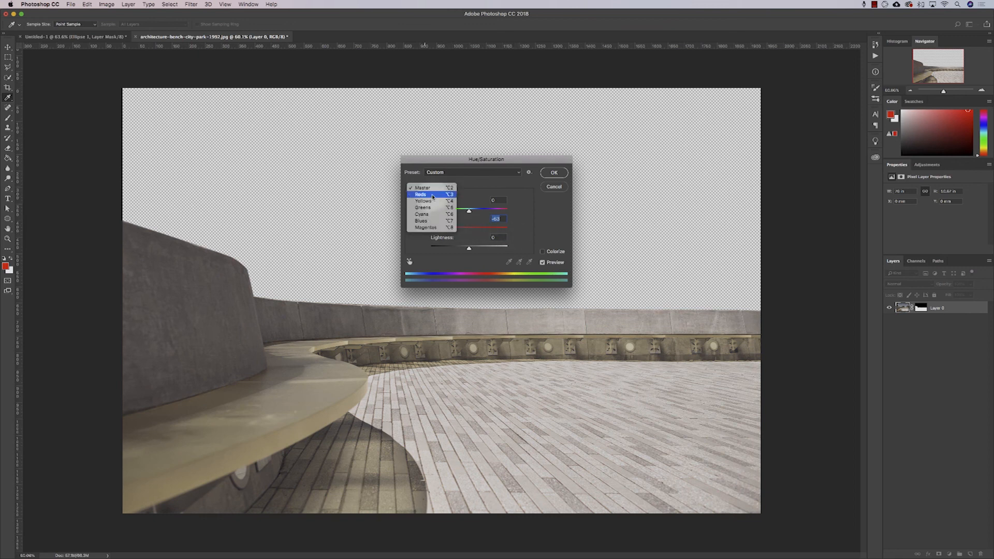
pyautogui.click(499, 194)
pyautogui.click(496, 175)
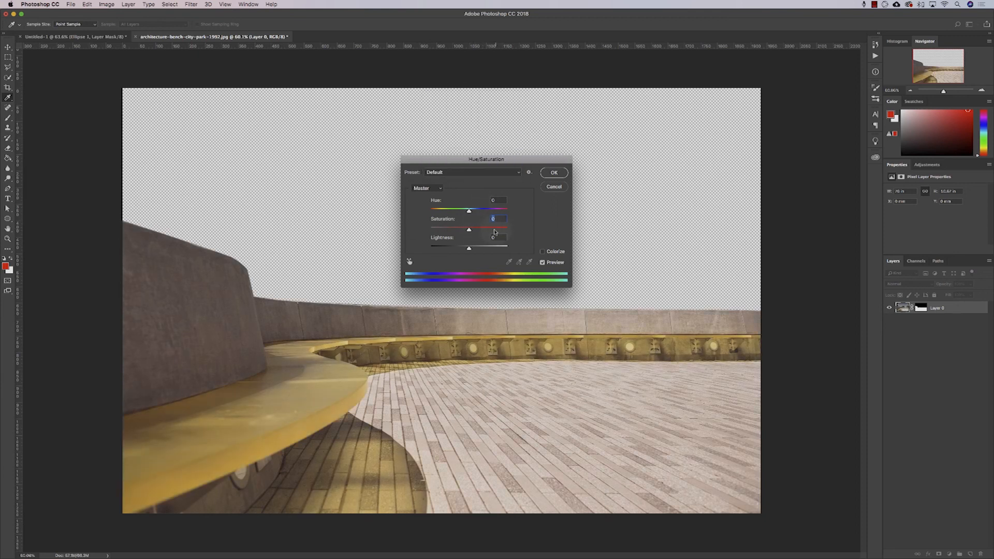
# Try lowering the saturation of only the Yellows to about -67, and cancel the Hue/Saturation adjustment
pyautogui.click(424, 189)
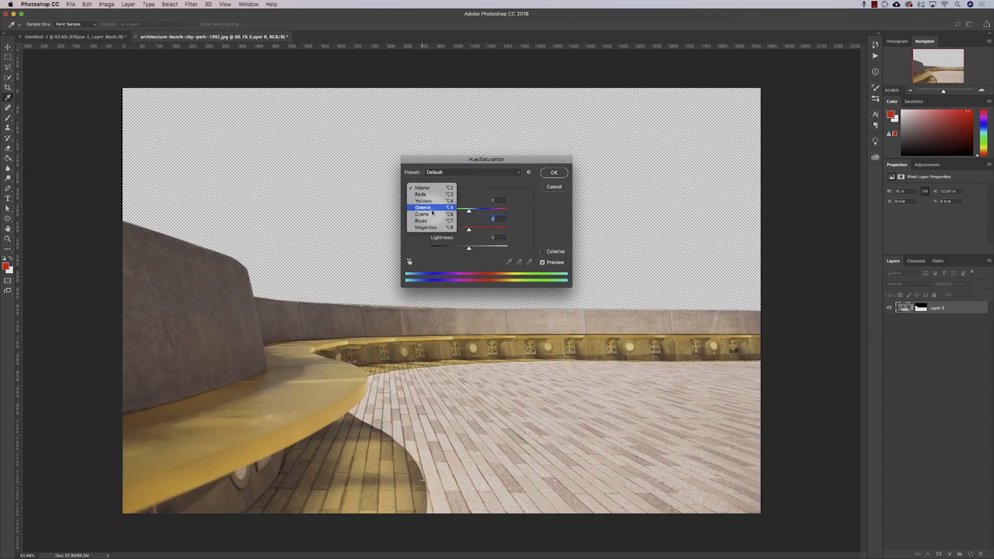
pyautogui.click(423, 200)
pyautogui.moveTo(470, 231); pyautogui.dragTo(442, 230)
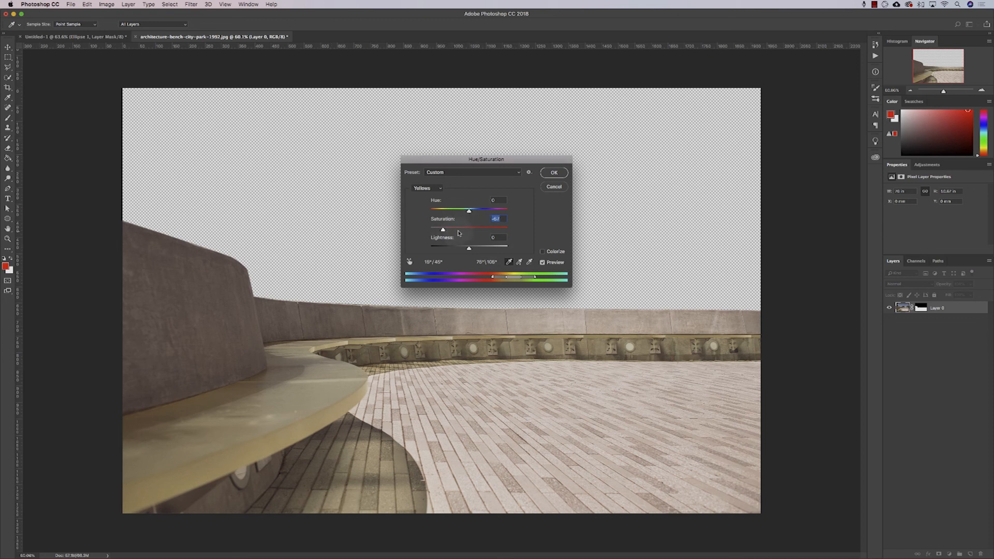
pyautogui.click(554, 187)
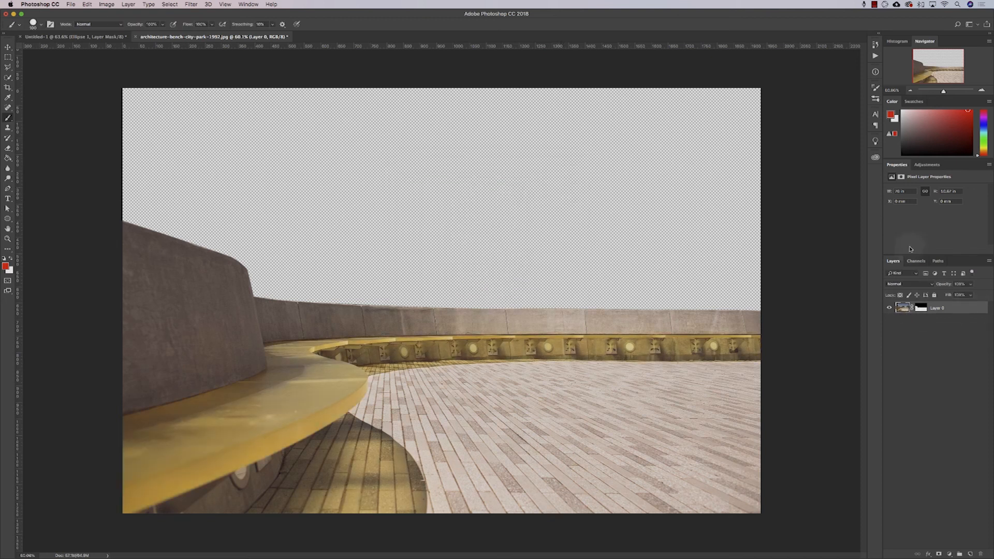
# Check where adjustment layers can be added and which adjustment types are offered for the park photo
pyautogui.click(927, 165)
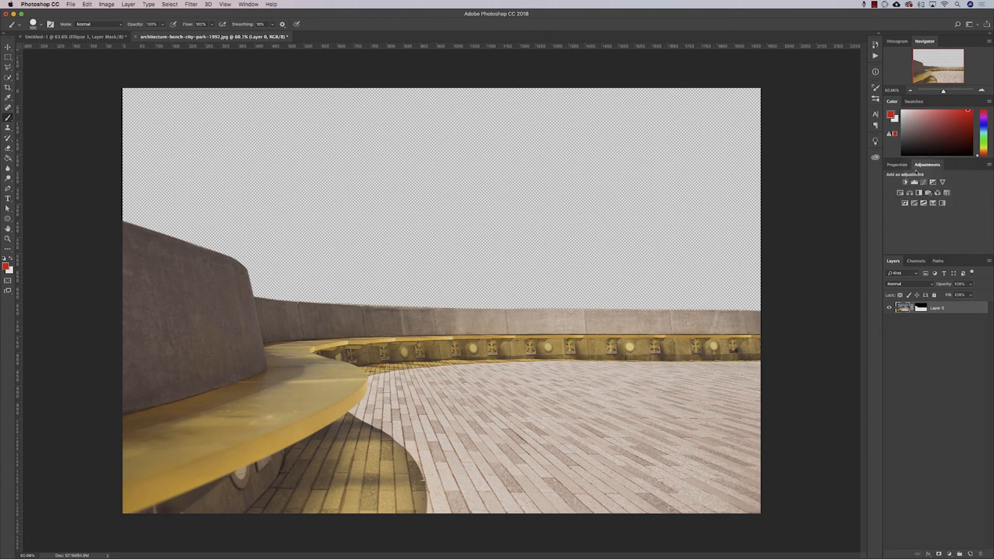
pyautogui.click(248, 5)
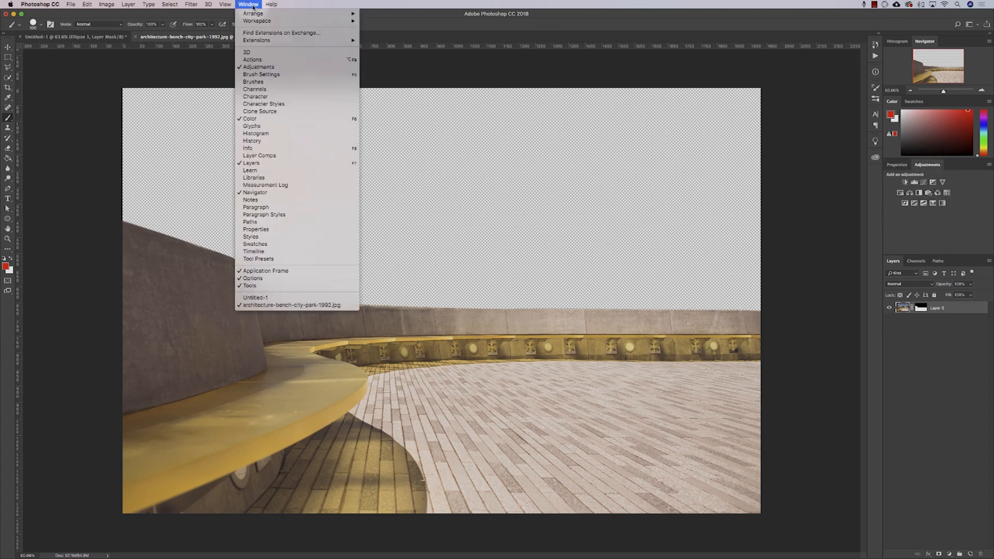
pyautogui.click(518, 140)
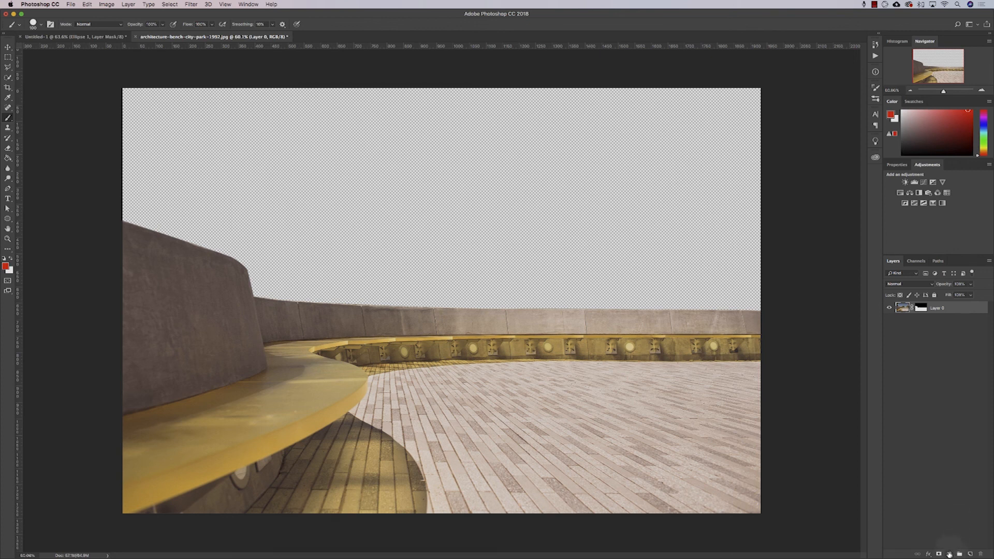
pyautogui.click(949, 553)
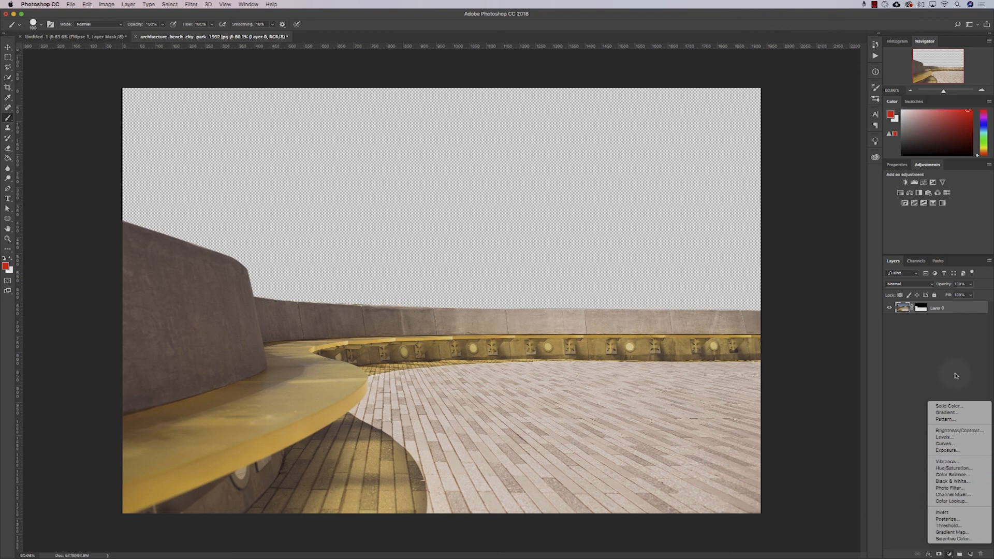
pyautogui.click(934, 356)
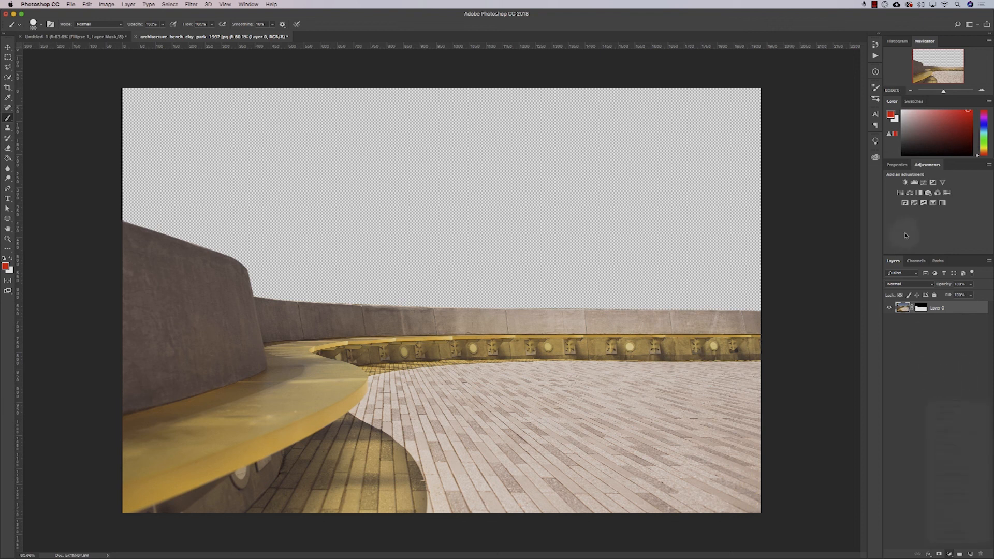
# Add a Hue/Saturation adjustment layer above the park photo and raise its overall saturation slightly
pyautogui.click(900, 193)
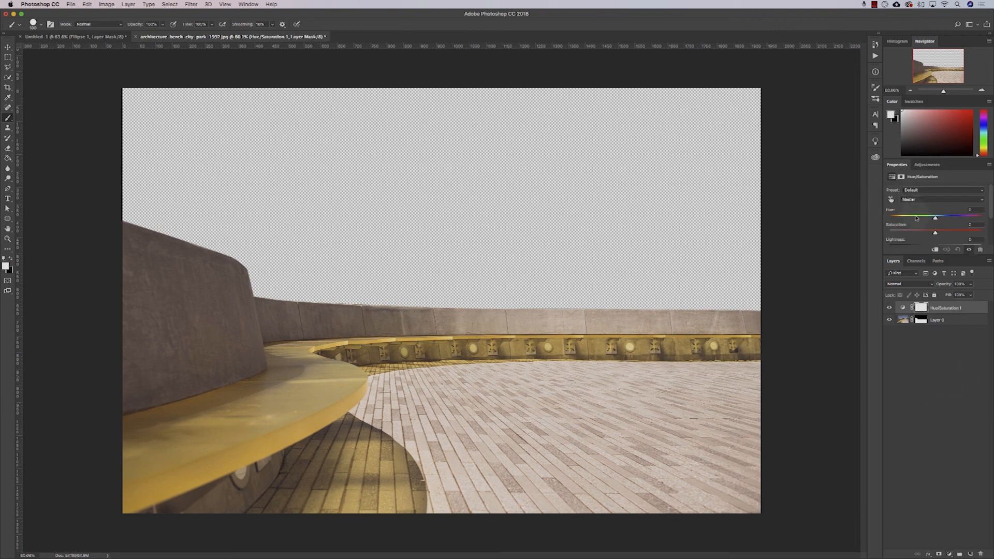
pyautogui.scroll(-1, 942, 239)
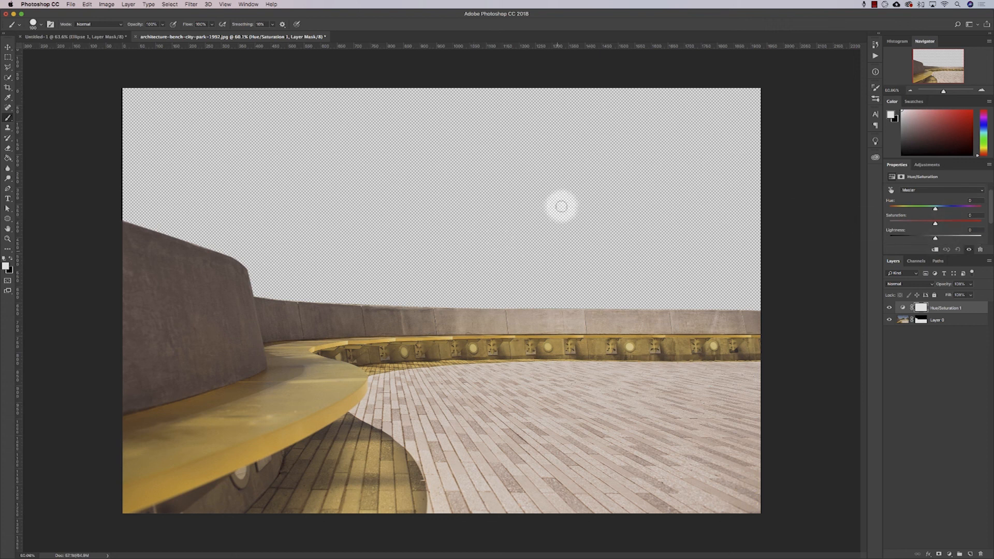
pyautogui.moveTo(935, 224)
pyautogui.mouseDown()
pyautogui.moveTo(911, 224)
pyautogui.moveTo(938, 224)
pyautogui.mouseUp()
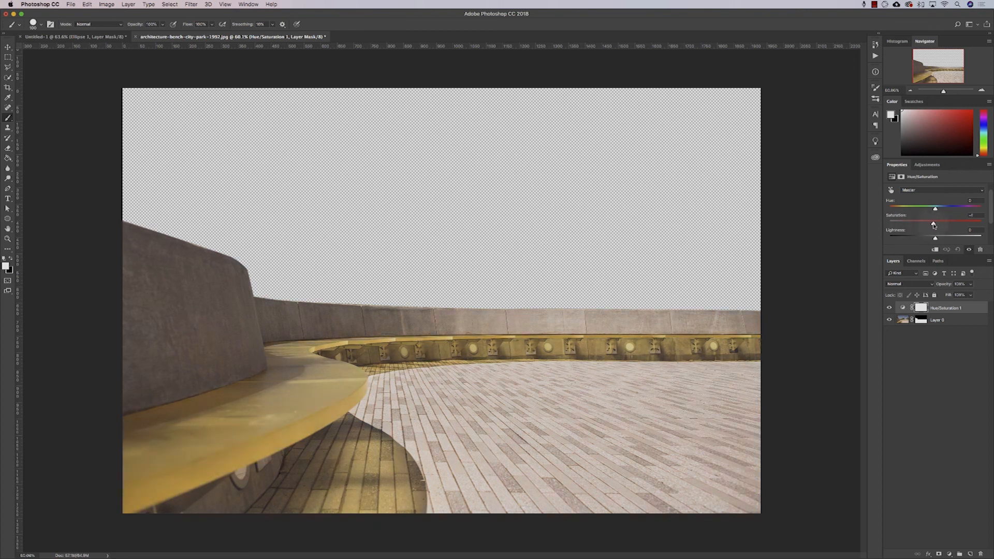
# Set the saturation of the Yellows to +37 in the photo's Hue/Saturation adjustment layer
pyautogui.click(939, 190)
pyautogui.click(929, 201)
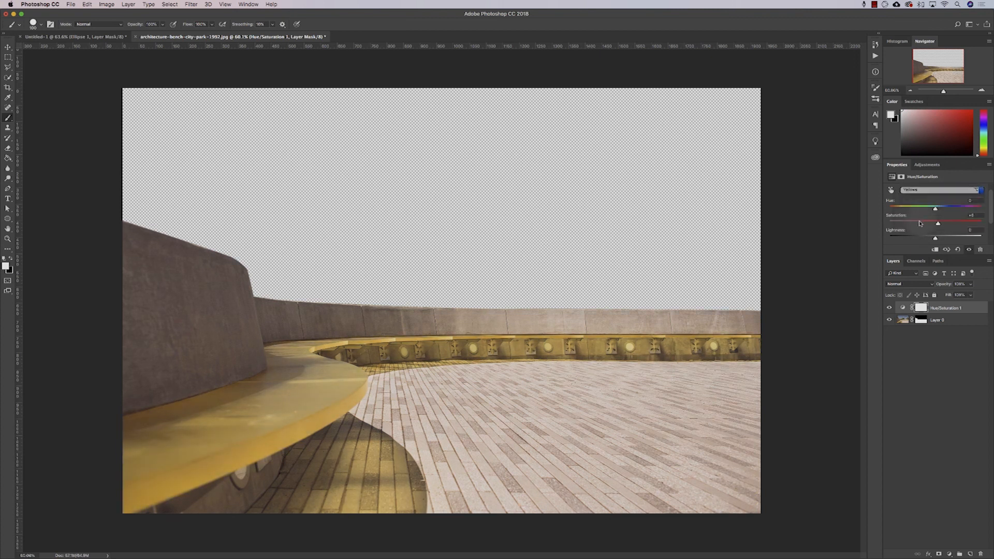
pyautogui.moveTo(922, 224); pyautogui.dragTo(953, 223)
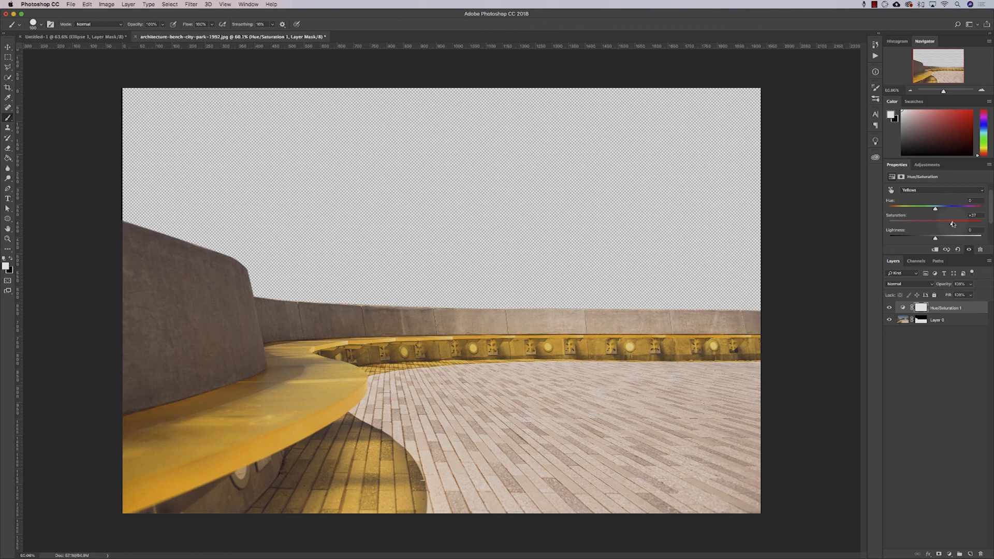
pyautogui.click(950, 191)
pyautogui.click(941, 335)
# In the Untitled-1 document, clear the rectangular selection and make the Shapes group active
pyautogui.click(106, 39)
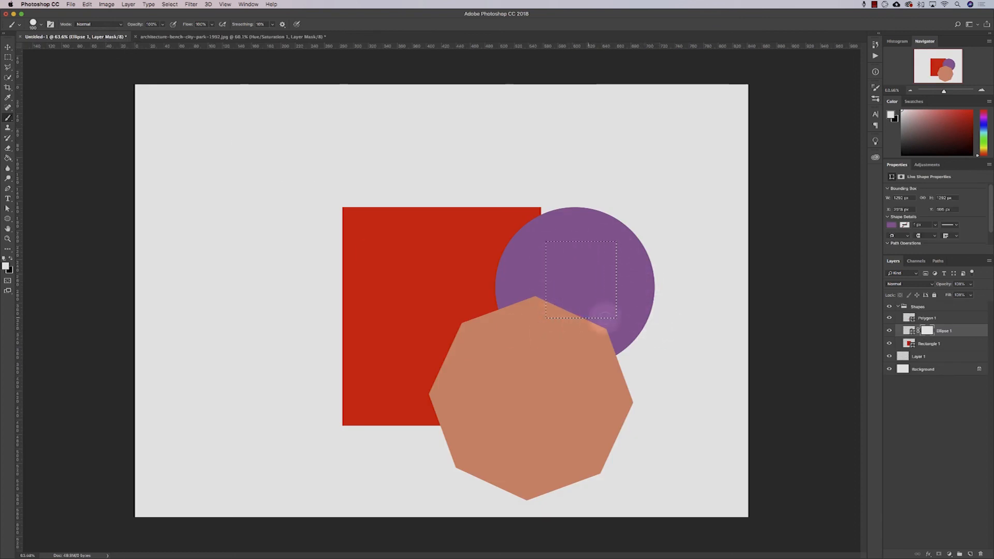
pyautogui.press('super+d')
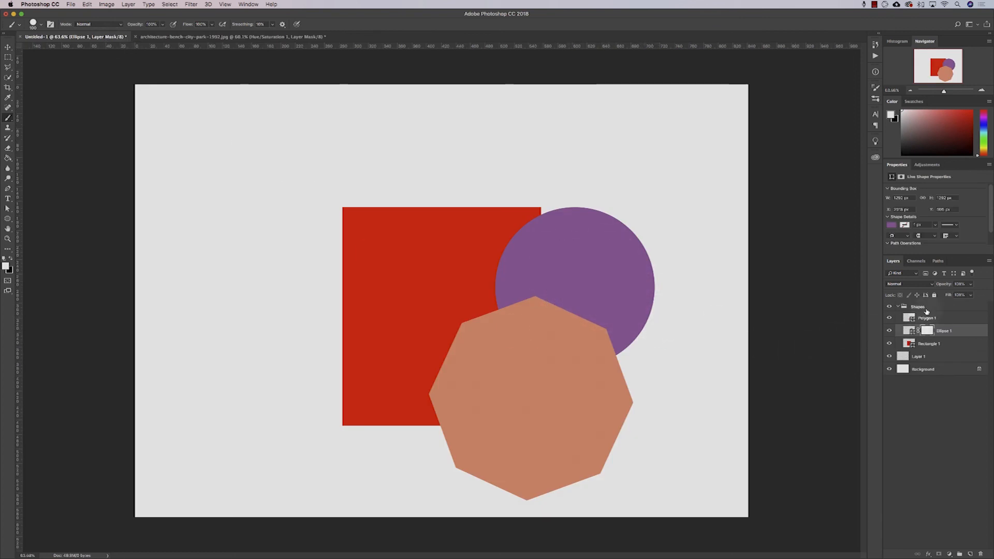
pyautogui.click(935, 379)
pyautogui.click(928, 317)
pyautogui.click(928, 307)
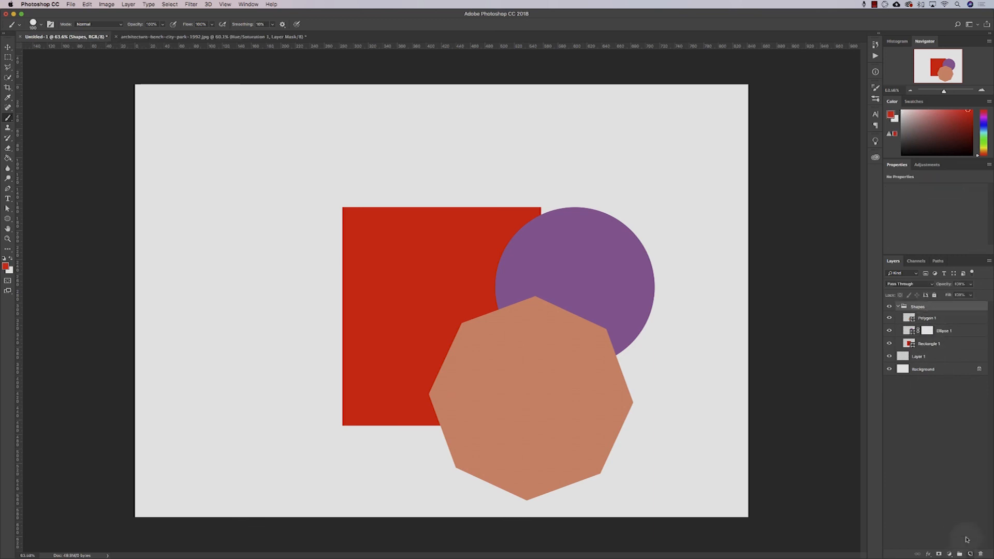
# Add a Hue/Saturation adjustment layer with saturation -49 above the Shapes group and clip it to the group
pyautogui.click(950, 554)
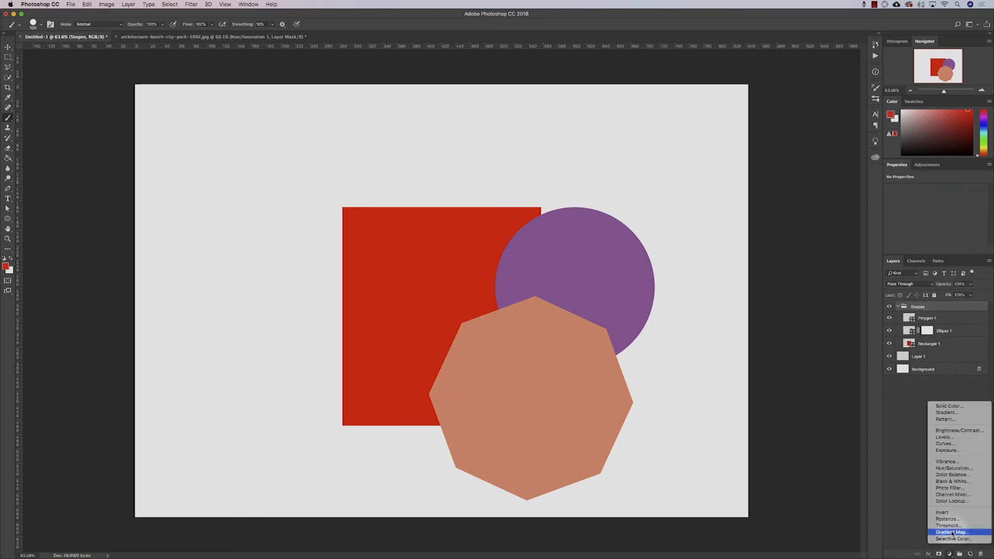
pyautogui.click(956, 469)
pyautogui.moveTo(926, 320); pyautogui.dragTo(933, 303)
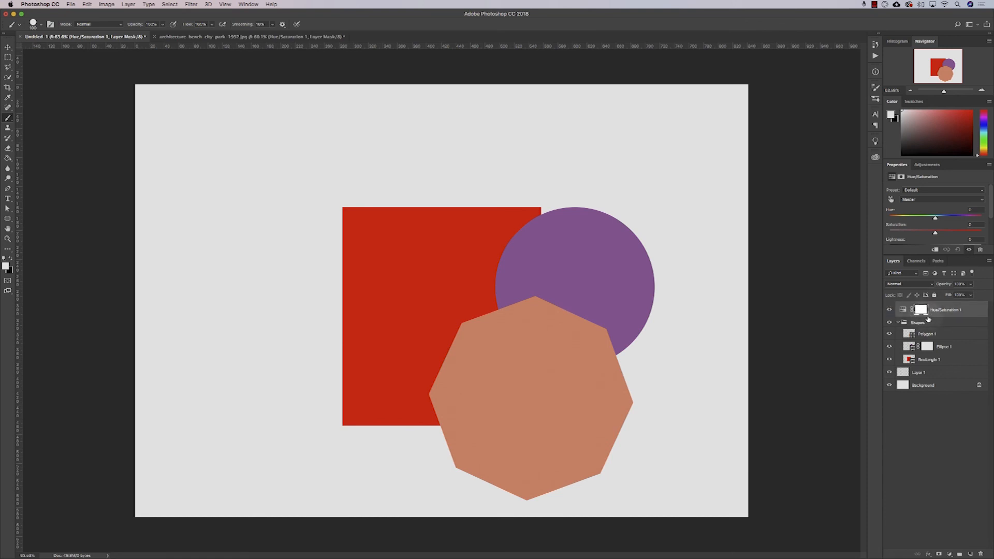
pyautogui.moveTo(934, 233); pyautogui.dragTo(922, 235)
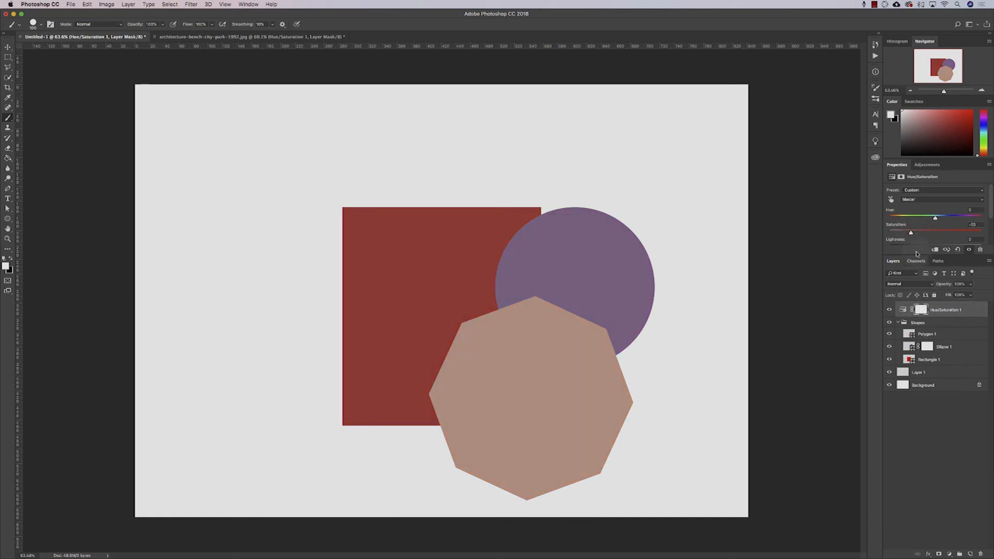
pyautogui.moveTo(910, 232)
pyautogui.mouseDown()
pyautogui.moveTo(894, 233)
pyautogui.moveTo(913, 231)
pyautogui.mouseUp()
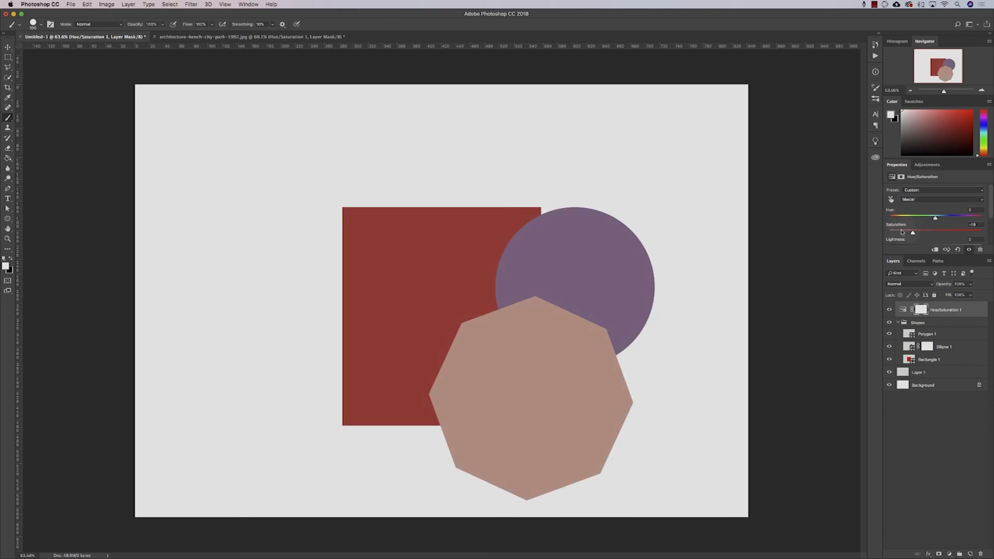
pyautogui.click(900, 309)
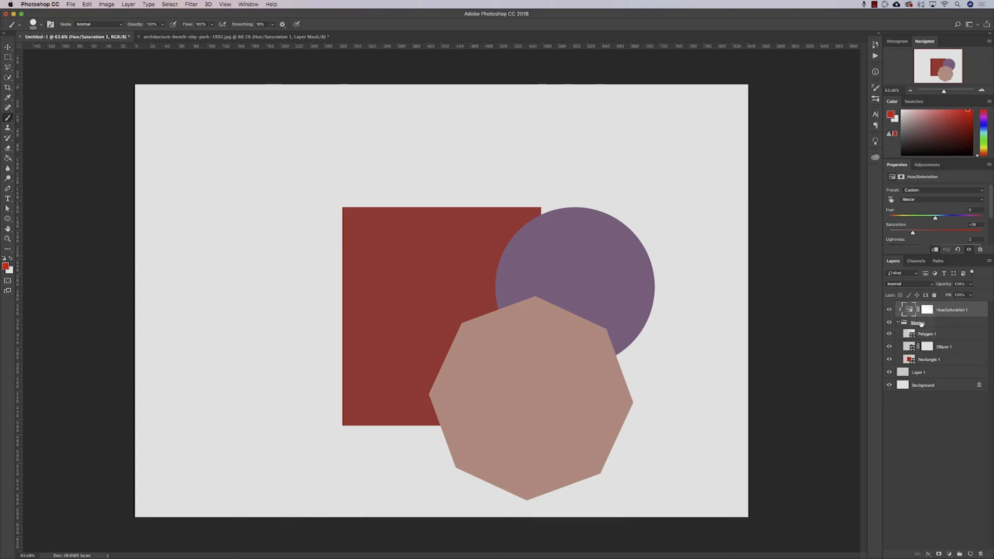
# Move the adjustment layer directly above Rectangle 1, clipped to that rectangle, and set its saturation to about -42
pyautogui.moveTo(947, 314); pyautogui.dragTo(939, 346)
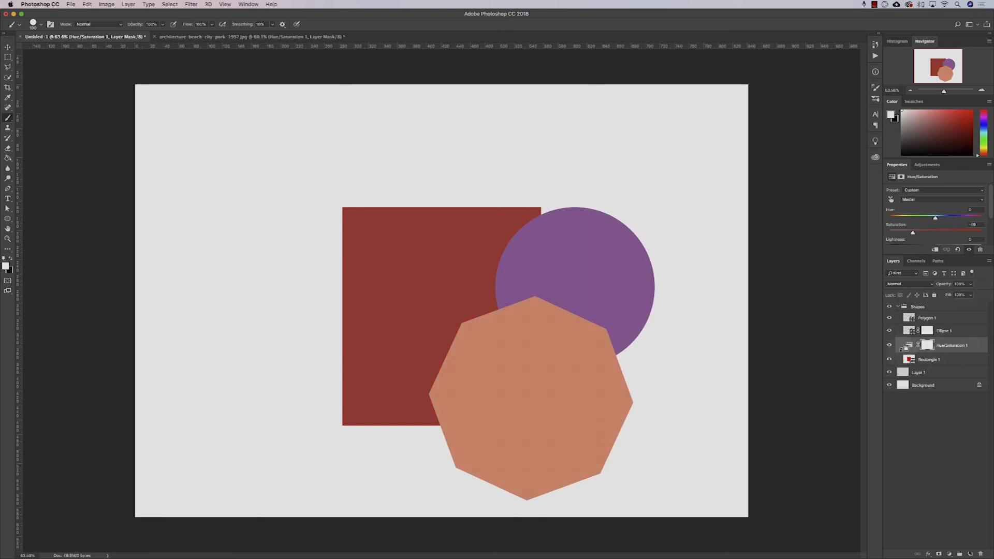
pyautogui.keyDown('alt'); pyautogui.click(901, 349); pyautogui.keyUp('alt')
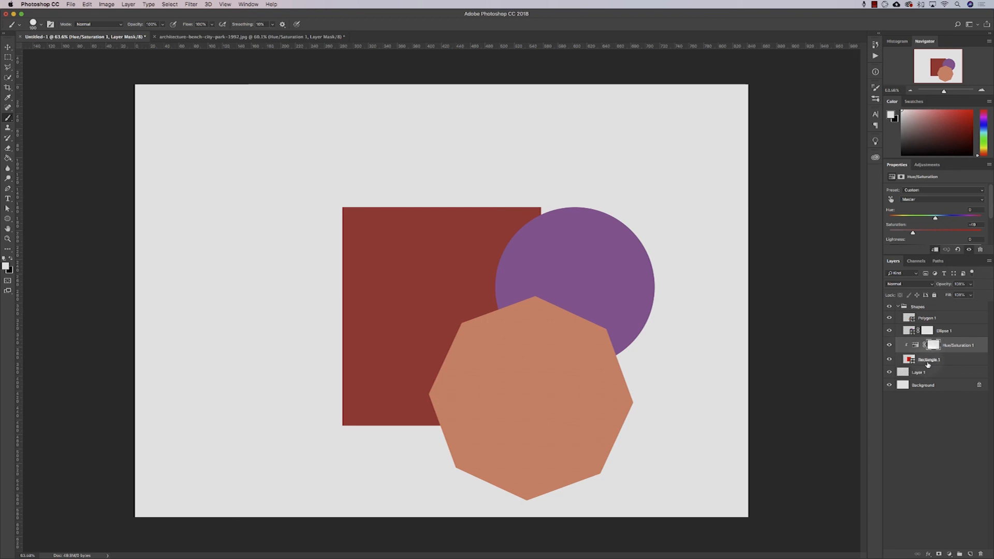
pyautogui.moveTo(960, 233)
pyautogui.mouseDown()
pyautogui.moveTo(911, 233)
pyautogui.moveTo(942, 233)
pyautogui.mouseUp()
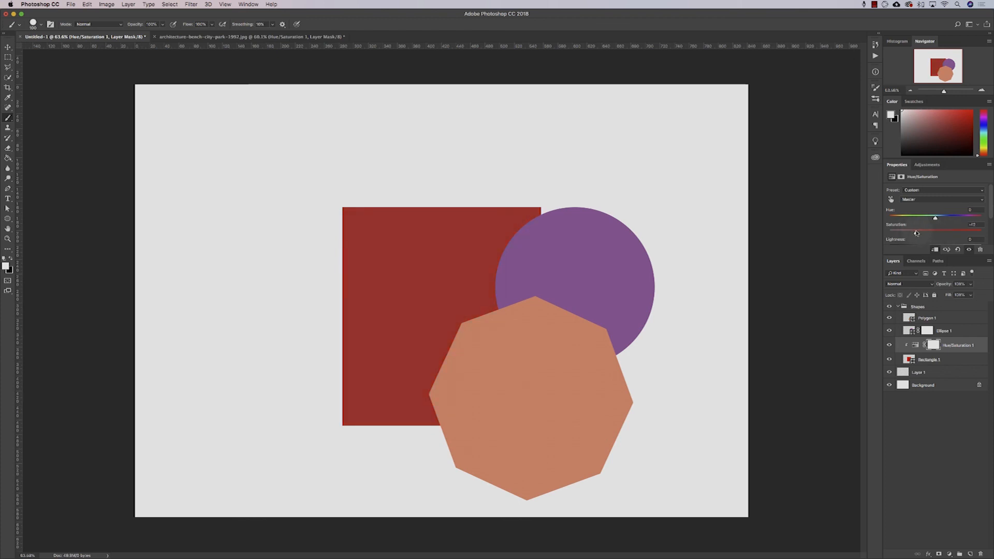